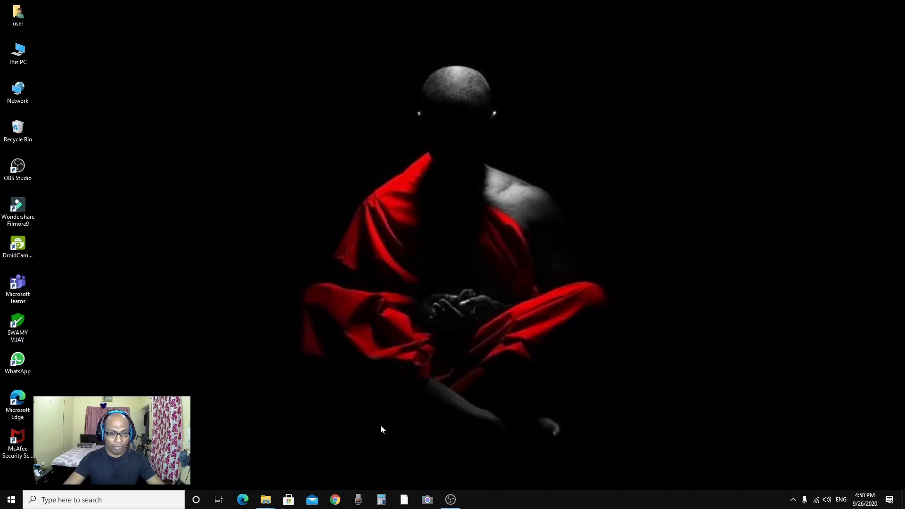
# Switch to Google Chrome and open Google Drive from the Google apps list
pyautogui.click(335, 500)
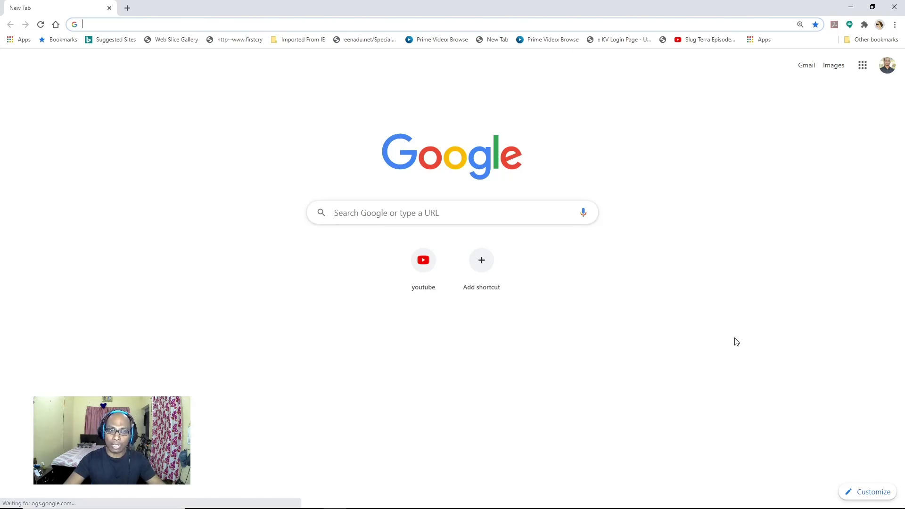
pyautogui.click(861, 71)
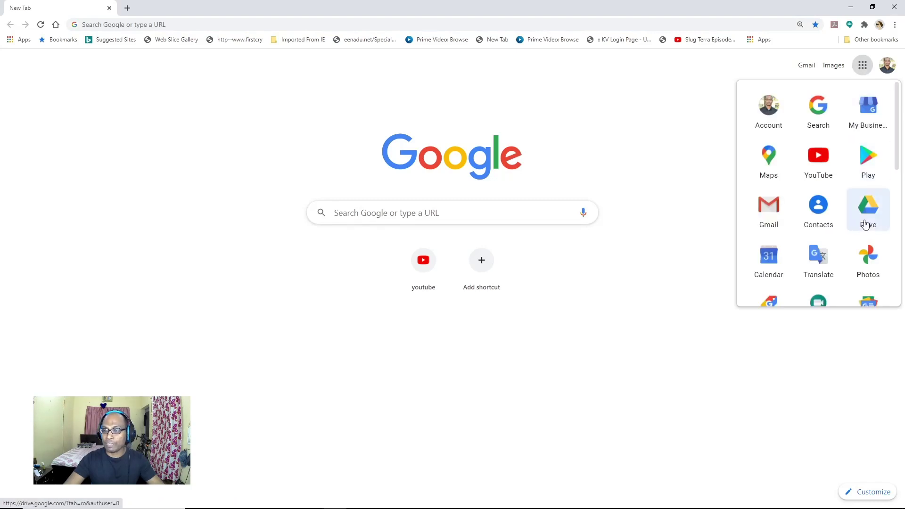
pyautogui.hotkey('ctrl', '+')
pyautogui.hotkey('ctrl', '+')
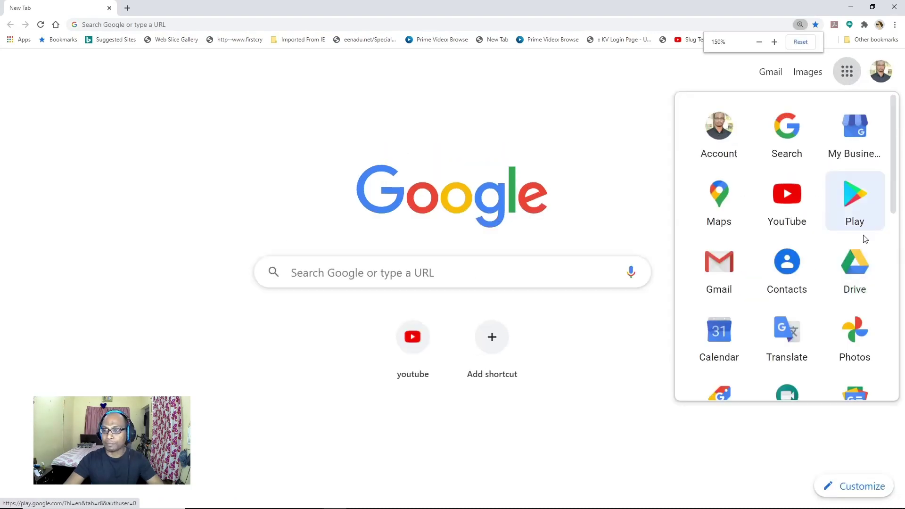
pyautogui.click(861, 260)
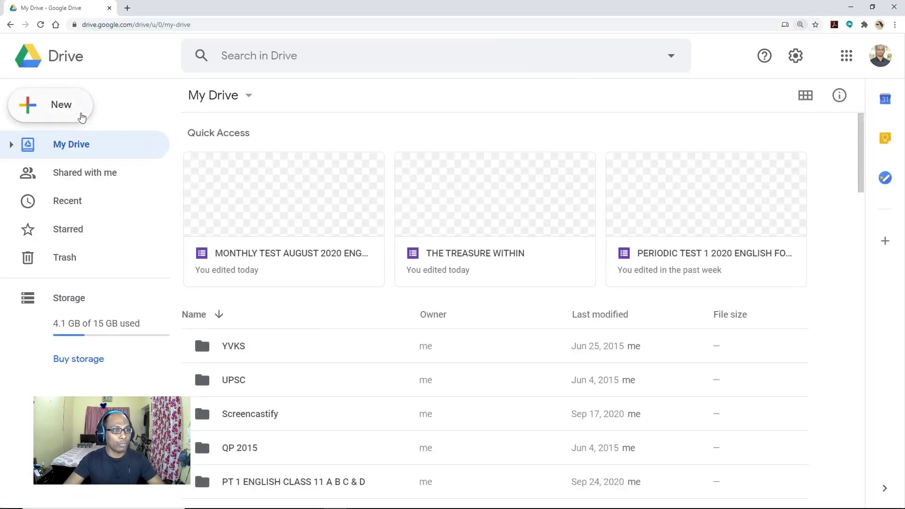
# Create a new blank Google Form from Drive
pyautogui.click(81, 115)
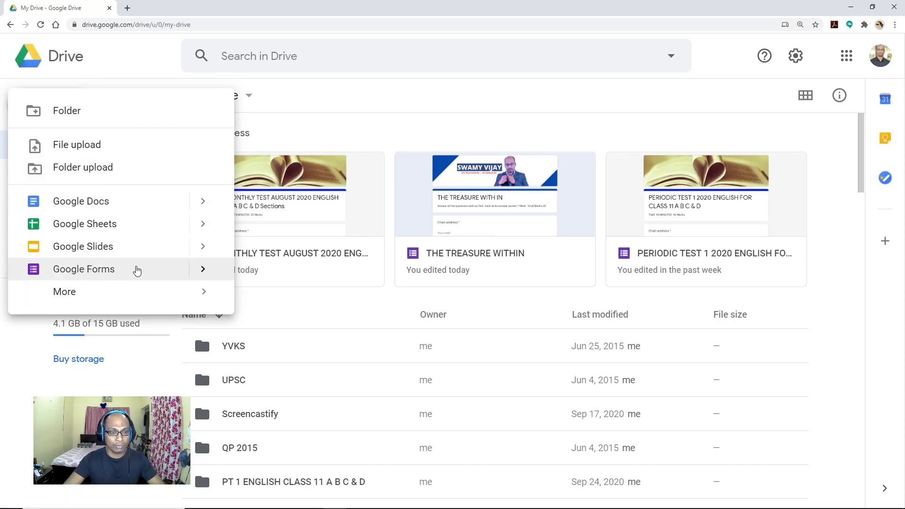
pyautogui.click(136, 269)
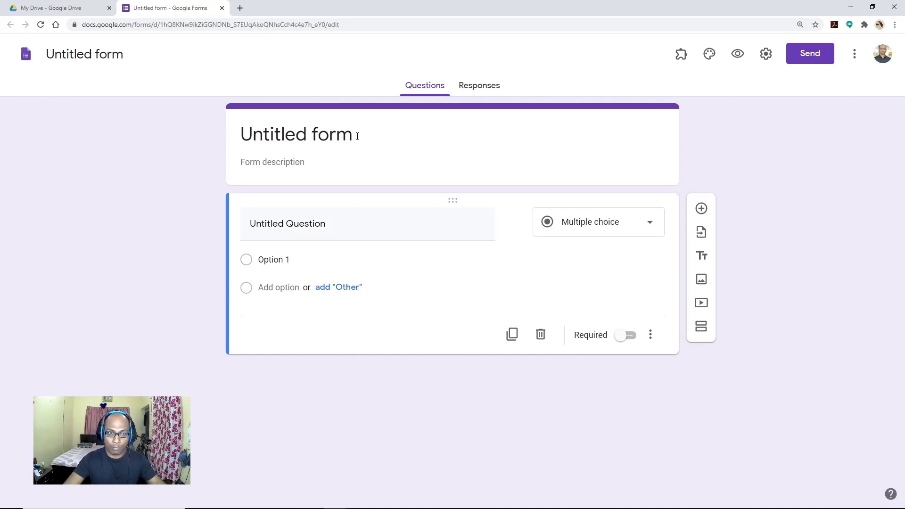
# Return to My Drive and open the existing form "MONTHLY TEST AUGUST 2020 ENGLISH" for editing
pyautogui.click(65, 9)
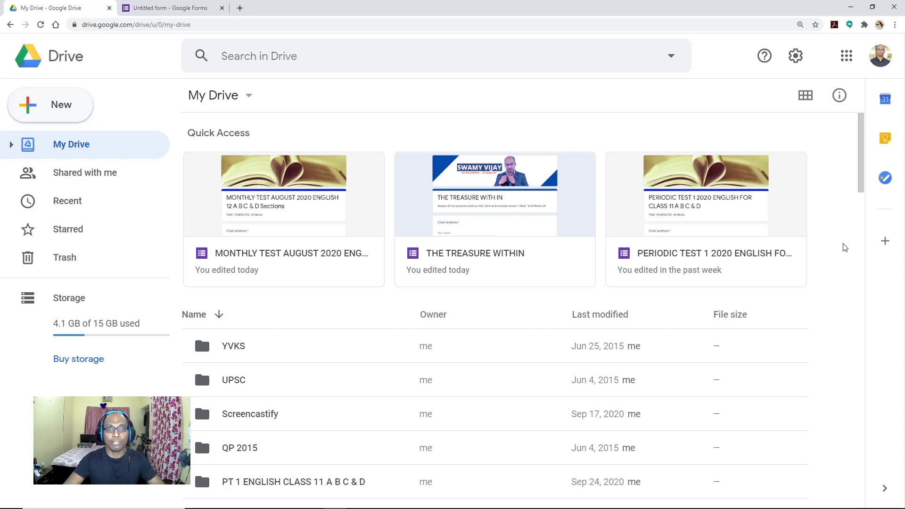
pyautogui.hotkey('ctrl', '+')
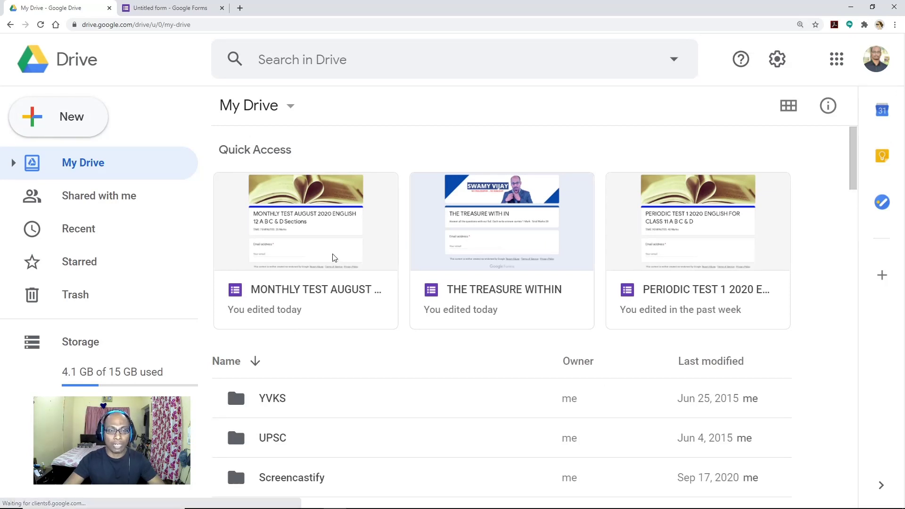
pyautogui.doubleClick(334, 258)
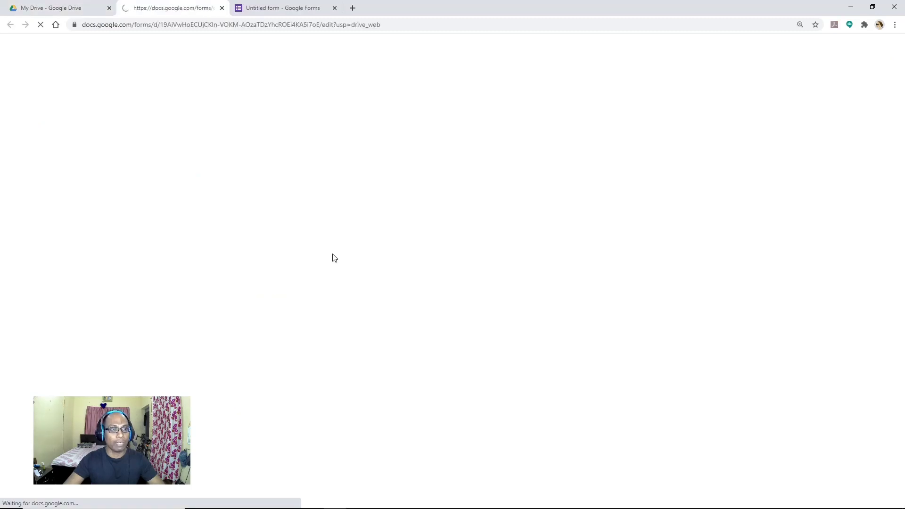
pyautogui.scroll(-2, 589, 320)
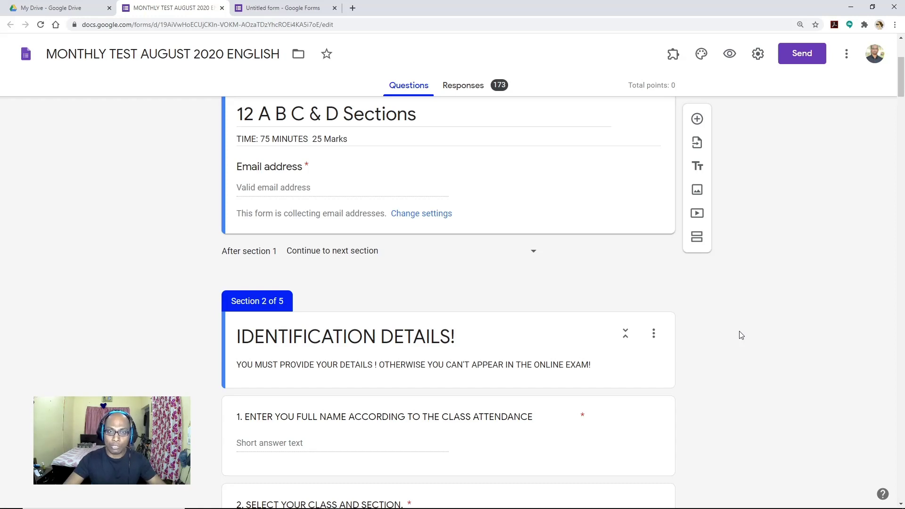
pyautogui.scroll(4, 741, 335)
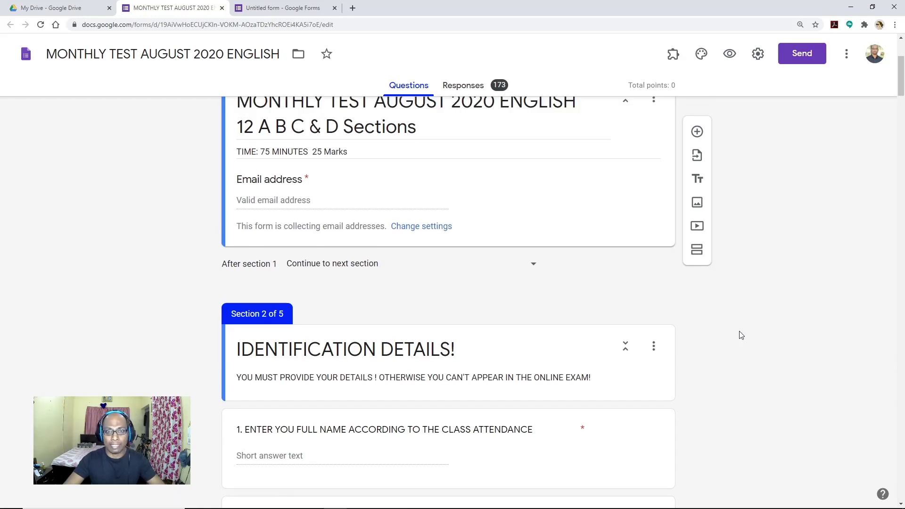
pyautogui.hotkey('ctrl', '+')
pyautogui.hotkey('ctrl', '+')
pyautogui.hotkey('ctrl', '+')
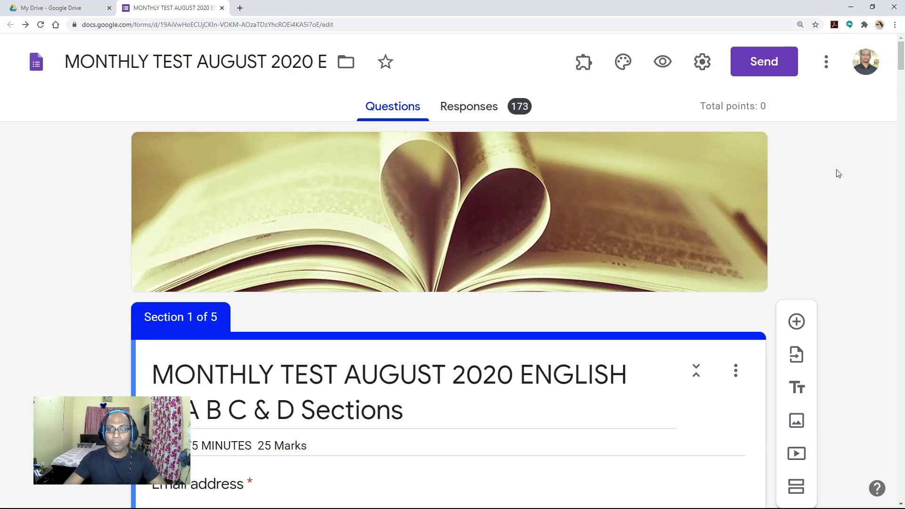
# Start adding collaborators to the form and choose the first suggested contact's e-mail as an editor
pyautogui.click(826, 65)
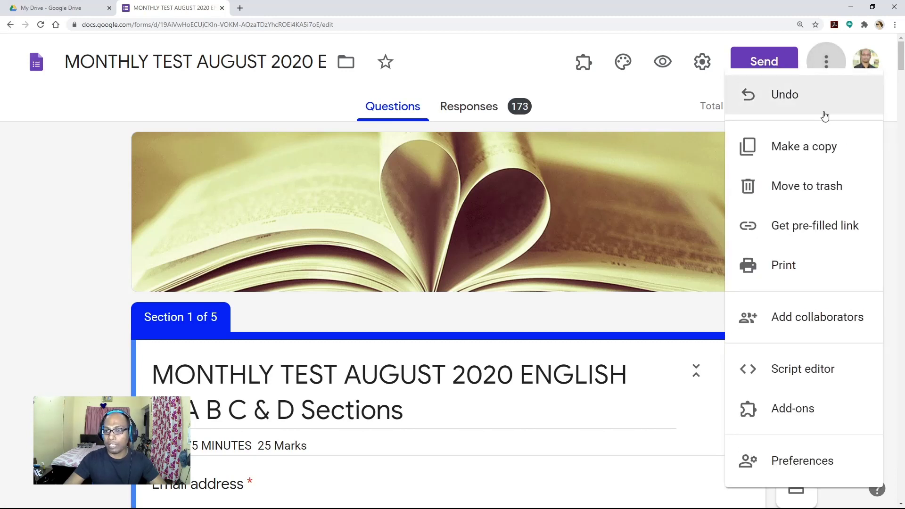
pyautogui.click(823, 327)
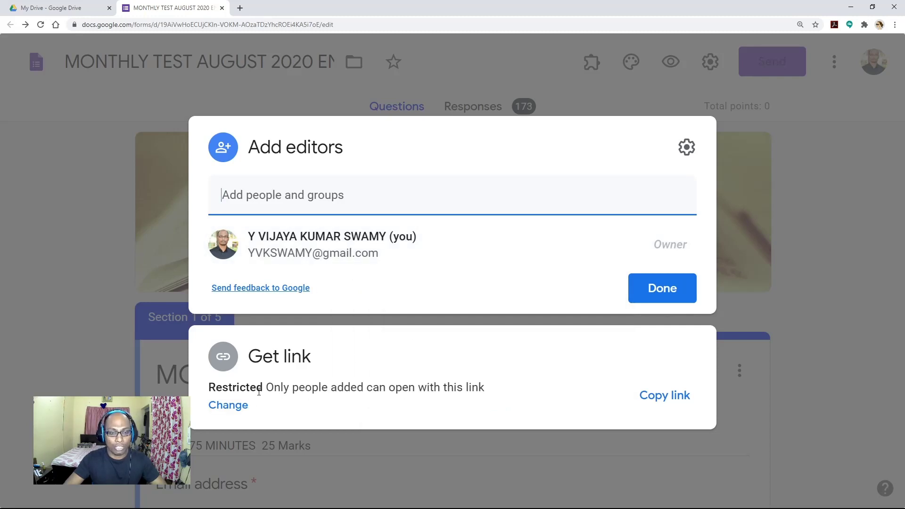
pyautogui.click(293, 197)
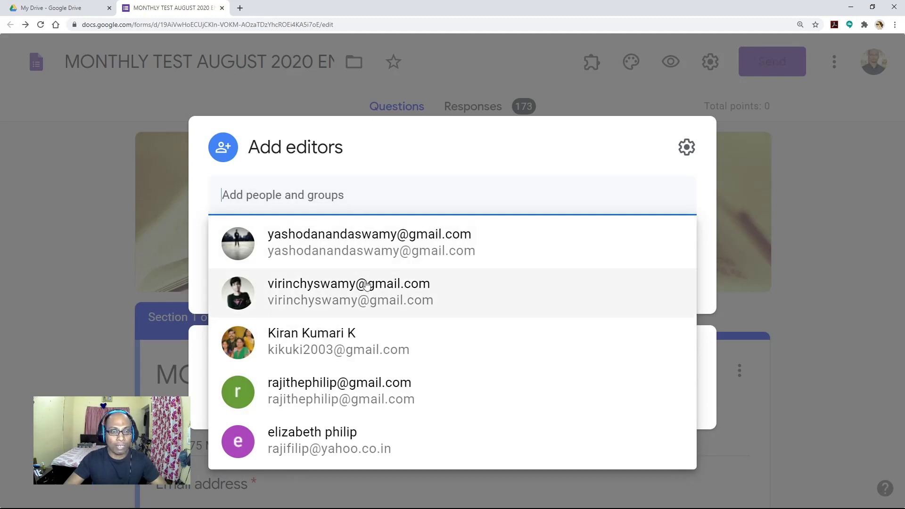
pyautogui.moveTo(369, 257)
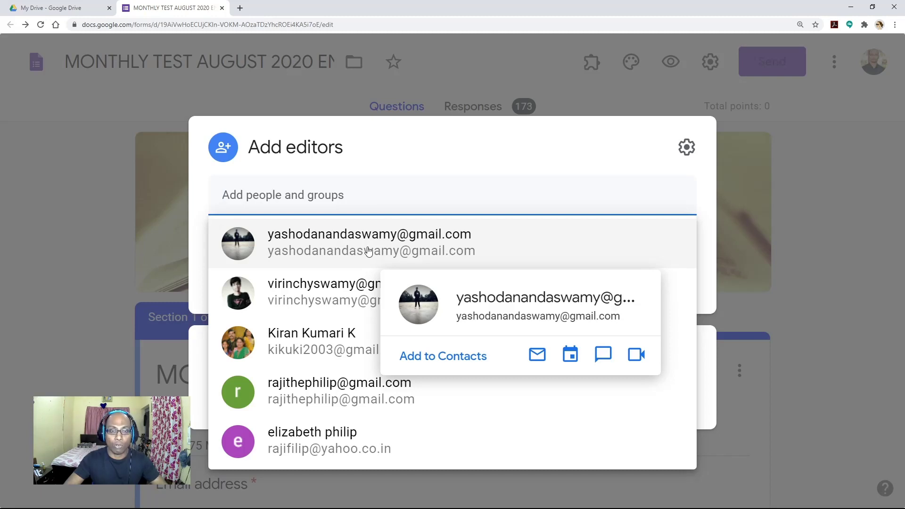
pyautogui.click(369, 251)
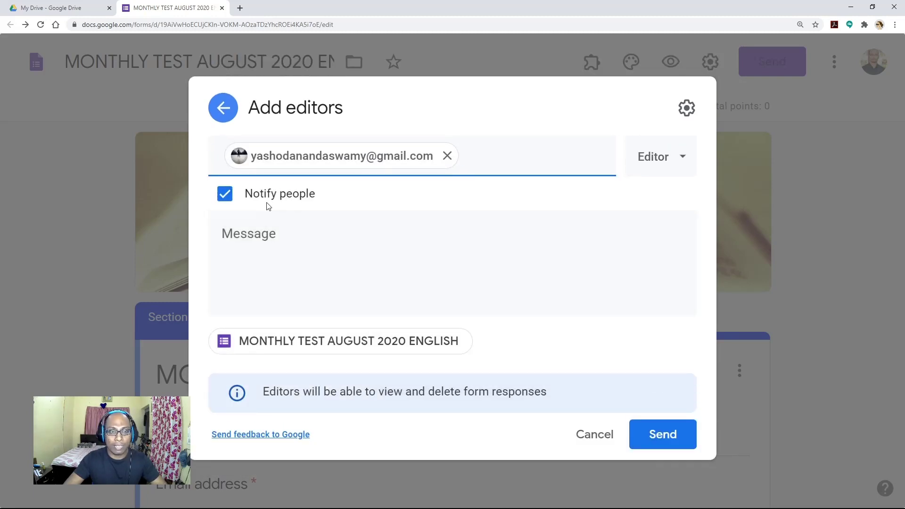
# Write the invitation message "Dear Sir! You are now editor to this question paper."
pyautogui.click(301, 237)
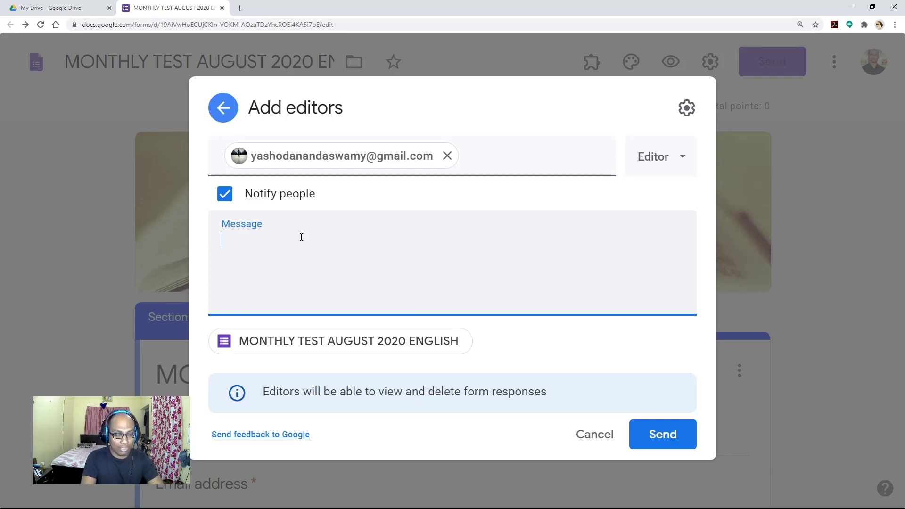
pyautogui.write('Dear')
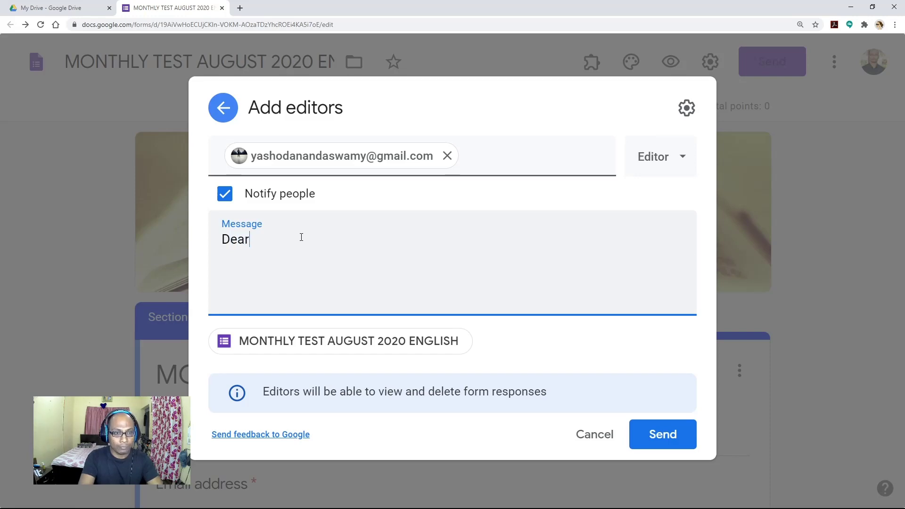
pyautogui.write(' Sir! ')
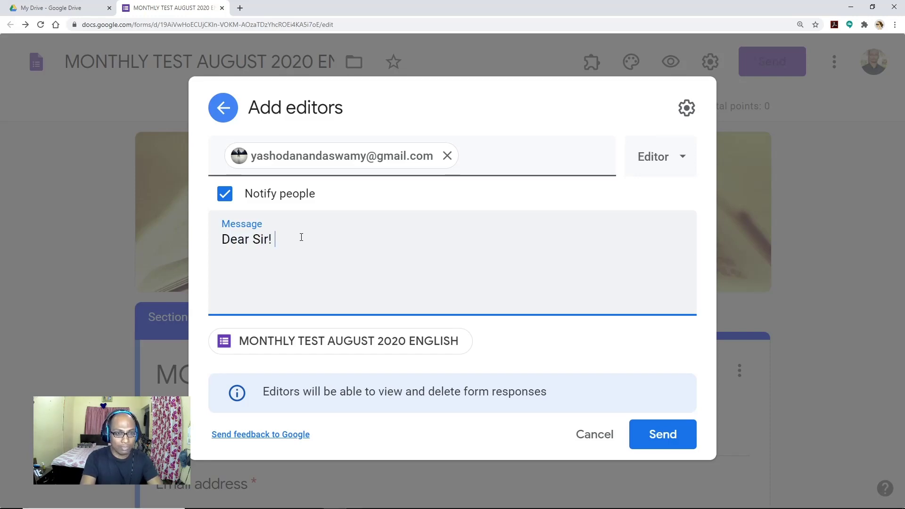
pyautogui.write('P')
pyautogui.press('BackSpace')
pyautogui.write('Y')
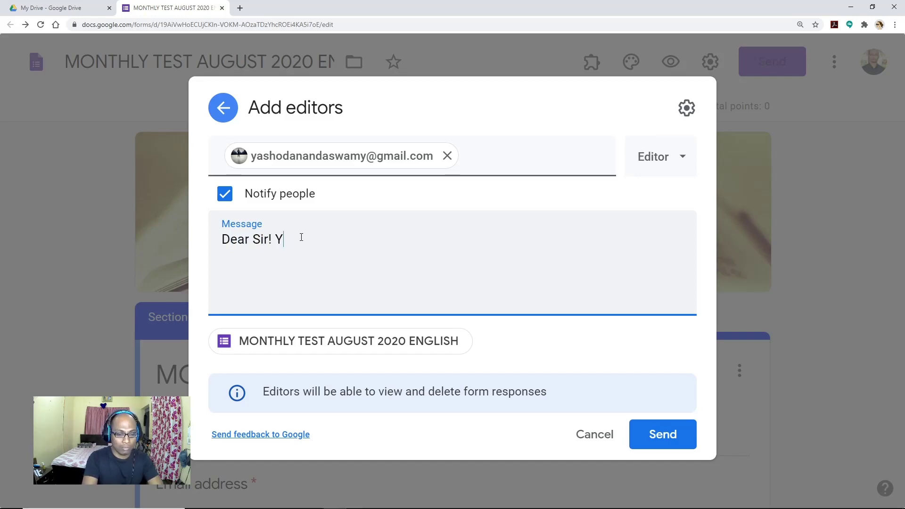
pyautogui.write('ou are ')
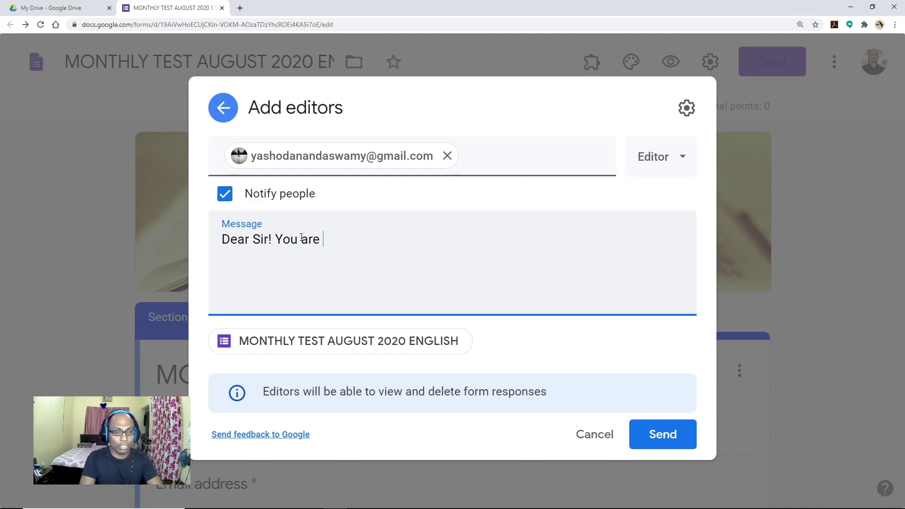
pyautogui.write('now editor to this question paper')
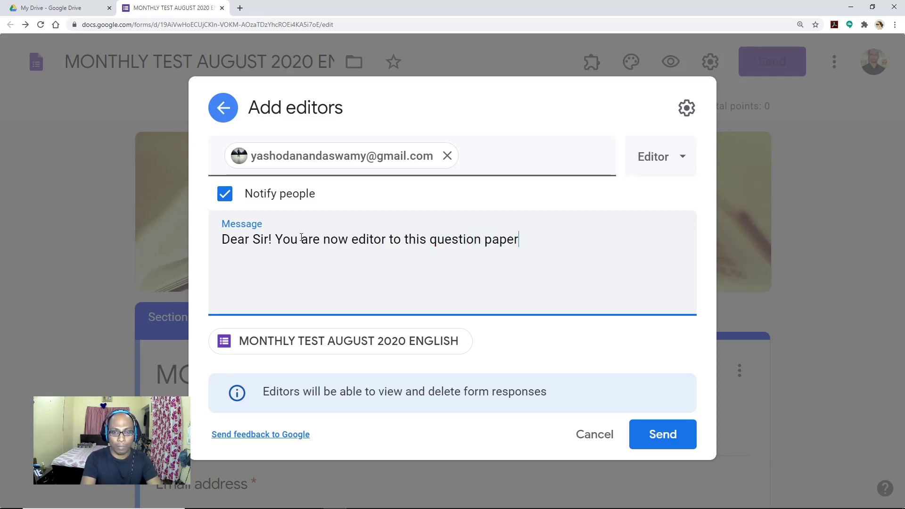
pyautogui.write('.')
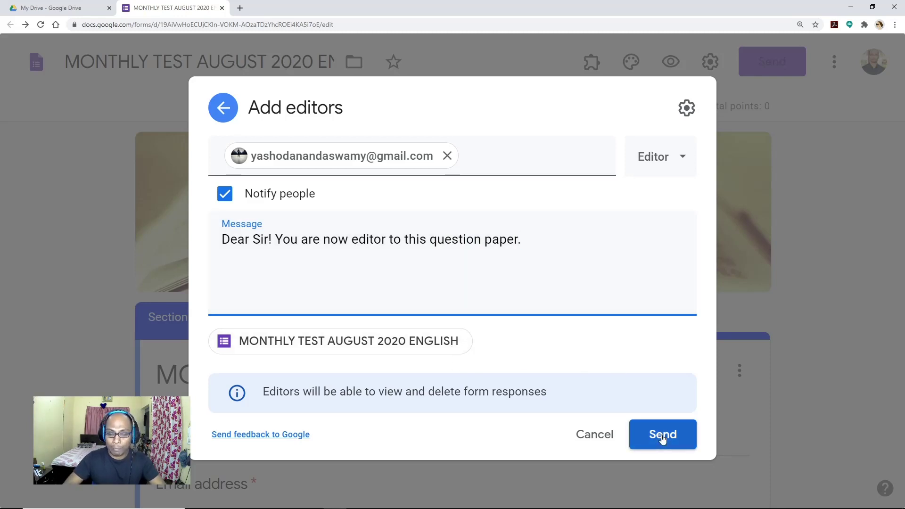
# Check the available collaborator roles, keep Editor, and send the invitation with notification
pyautogui.click(653, 159)
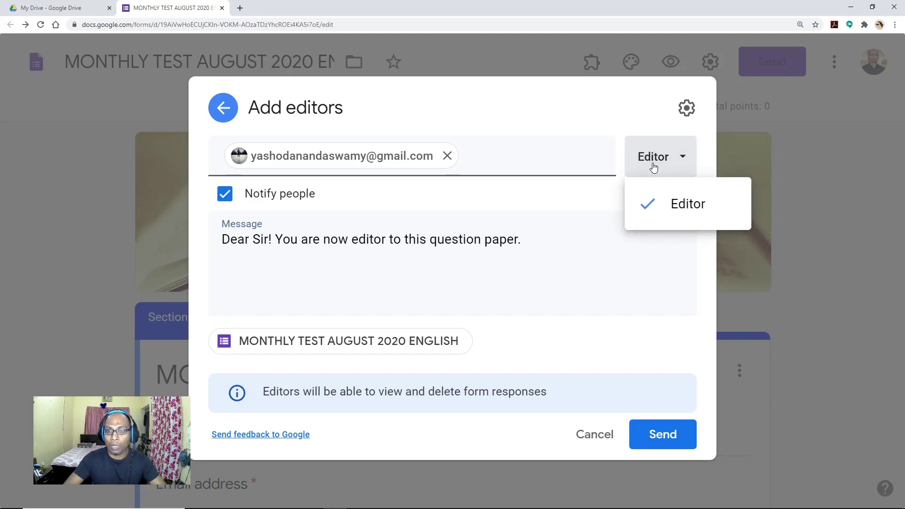
pyautogui.click(580, 198)
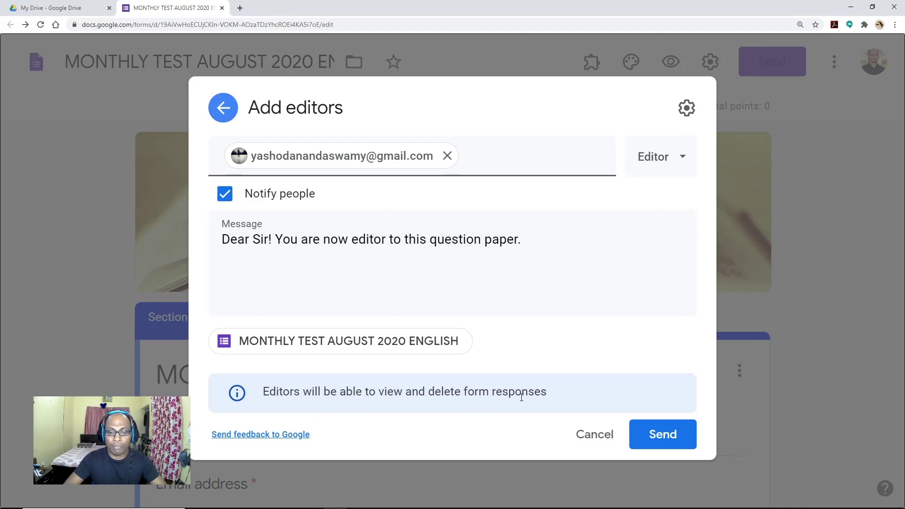
pyautogui.click(667, 448)
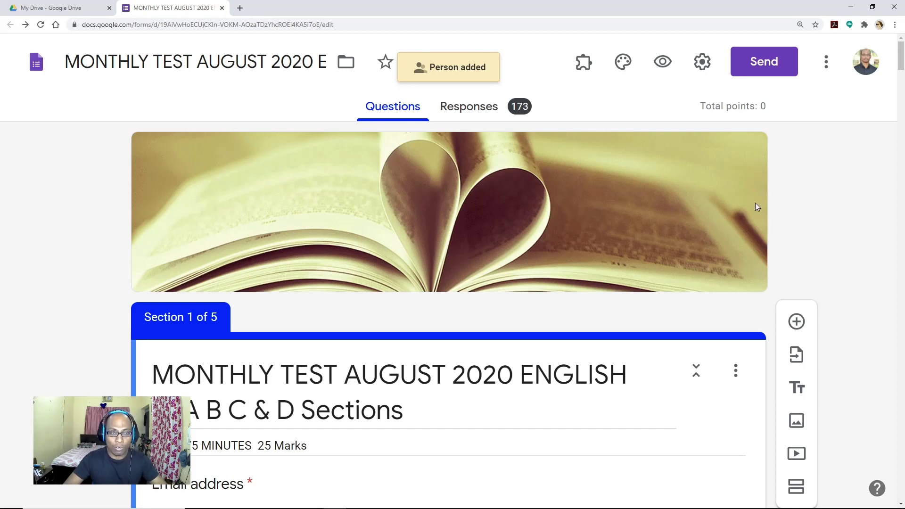
# In a new browser tab, switch to the invited editor's Google account and open its Gmail inbox
pyautogui.click(239, 8)
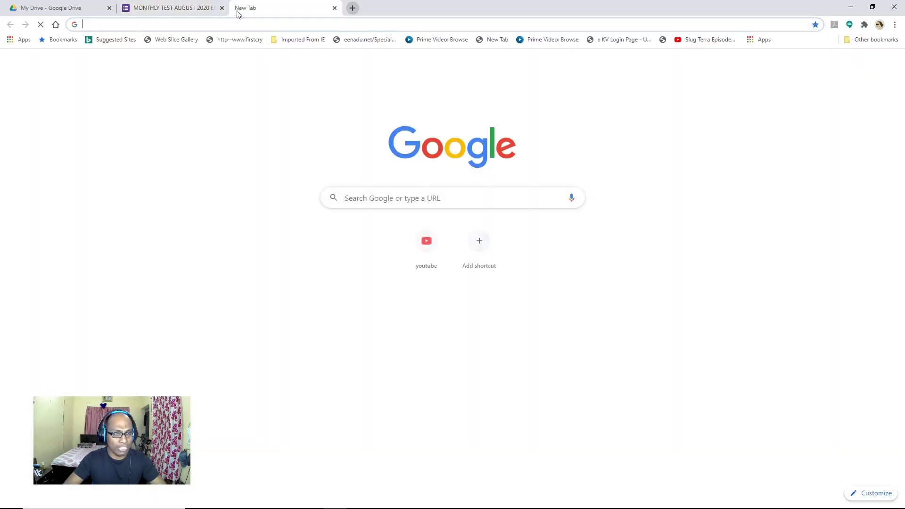
pyautogui.click(889, 64)
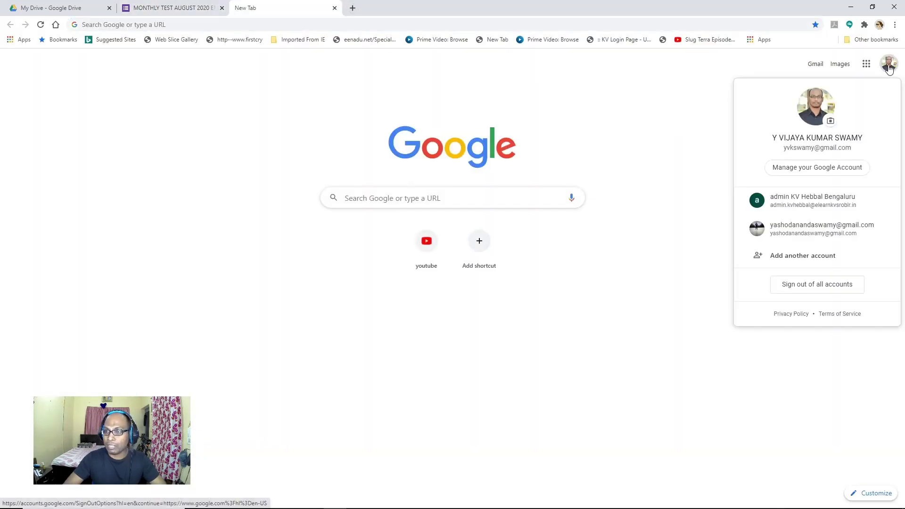
pyautogui.click(822, 231)
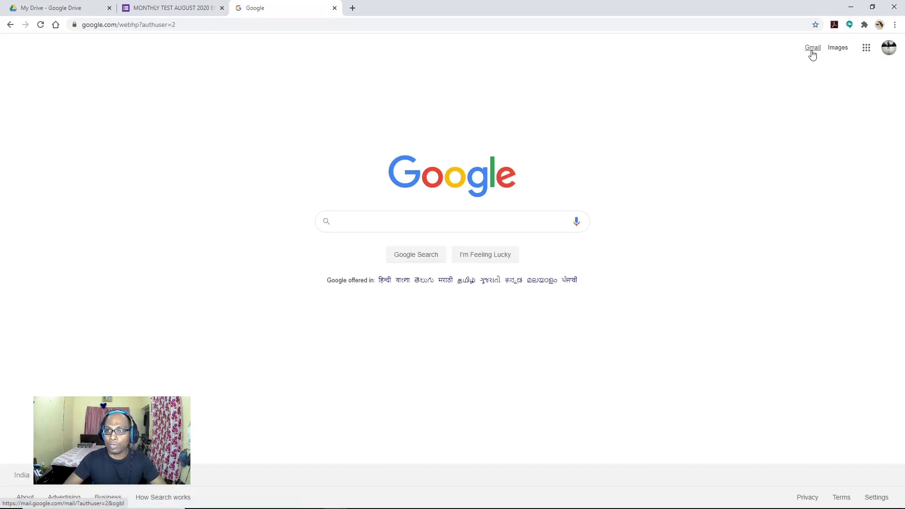
pyautogui.click(813, 49)
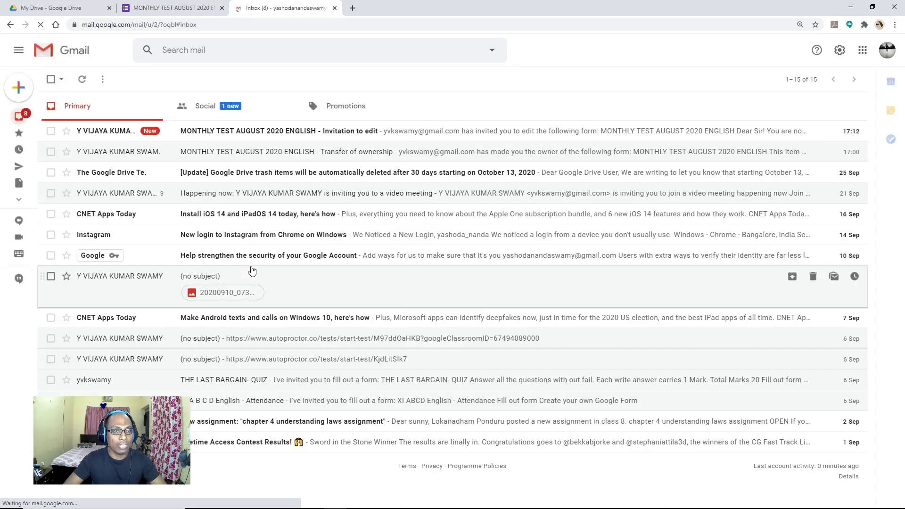
# Read the "MONTHLY TEST AUGUST 2020 ENGLISH - Invitation to edit" e-mail and open the shared form in Forms from it
pyautogui.hotkey('ctrl', '+')
pyautogui.hotkey('ctrl', '+')
pyautogui.hotkey('ctrl', '+')
pyautogui.hotkey('ctrl', '+')
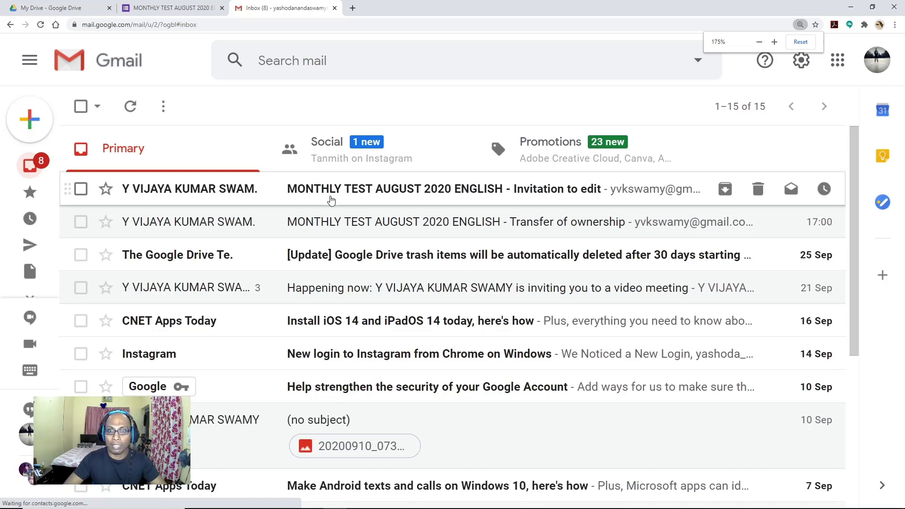
pyautogui.click(331, 201)
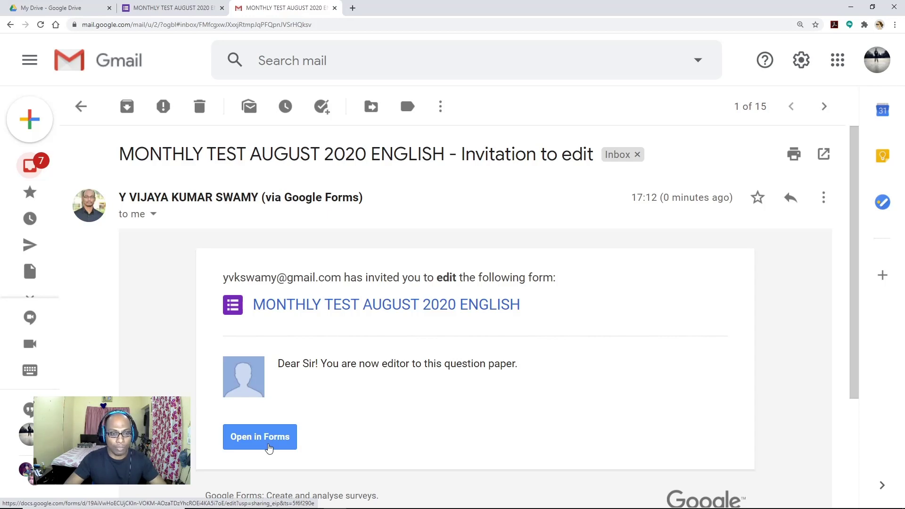
pyautogui.click(269, 448)
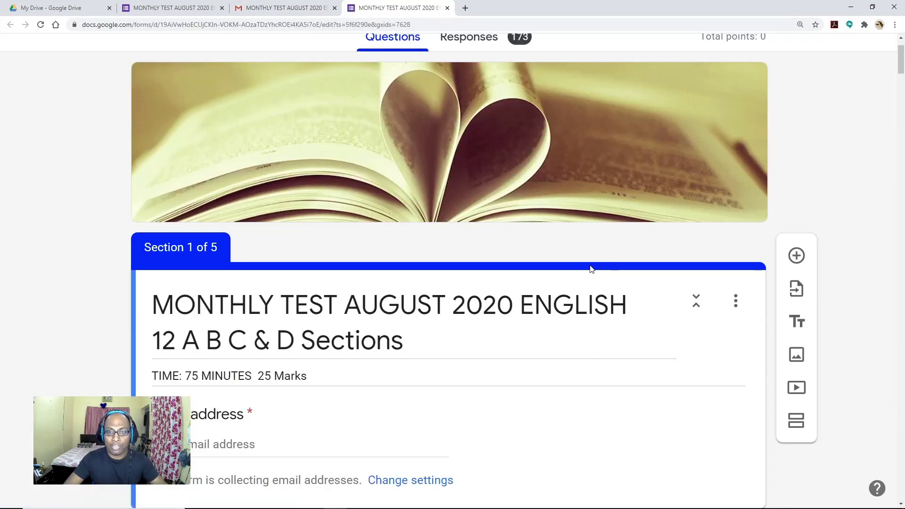
pyautogui.scroll(2, 591, 268)
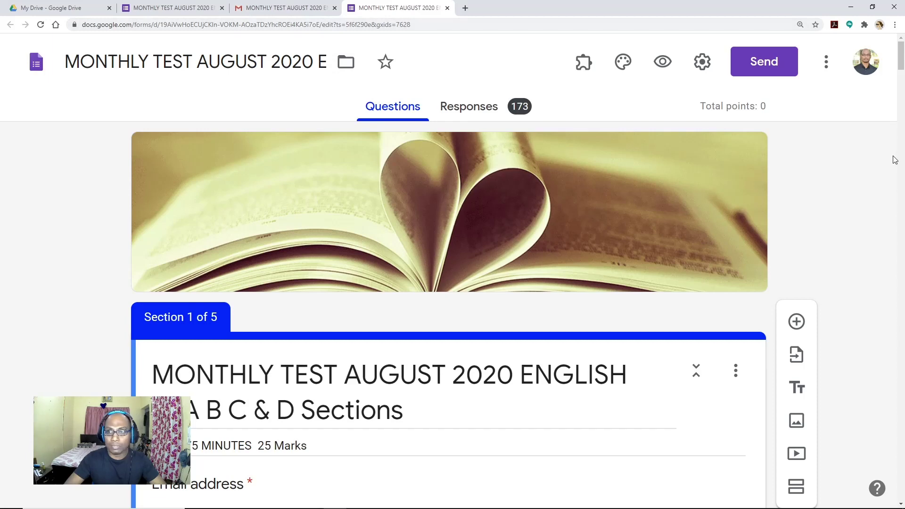
# Reopen the form under the invited editor's Google account, decline the quizzes tour, and check the account against the invitation e-mail
pyautogui.click(868, 59)
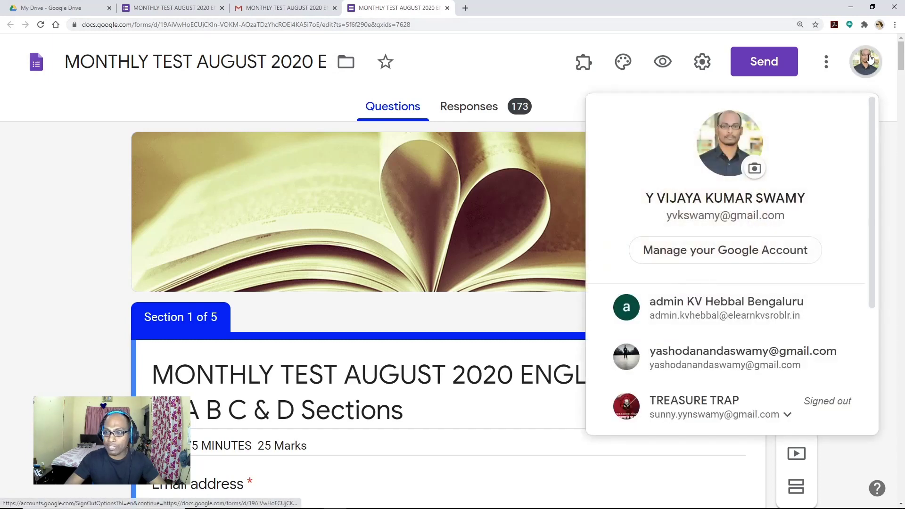
pyautogui.click(758, 358)
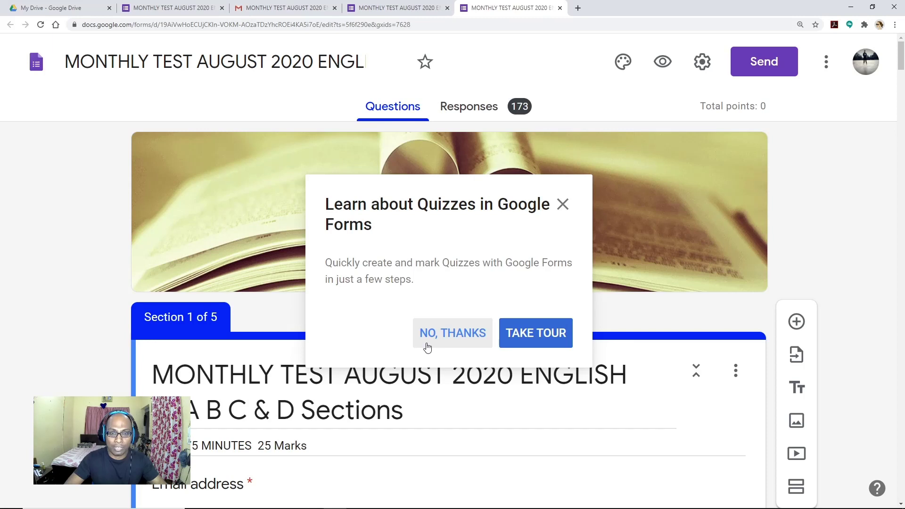
pyautogui.click(474, 336)
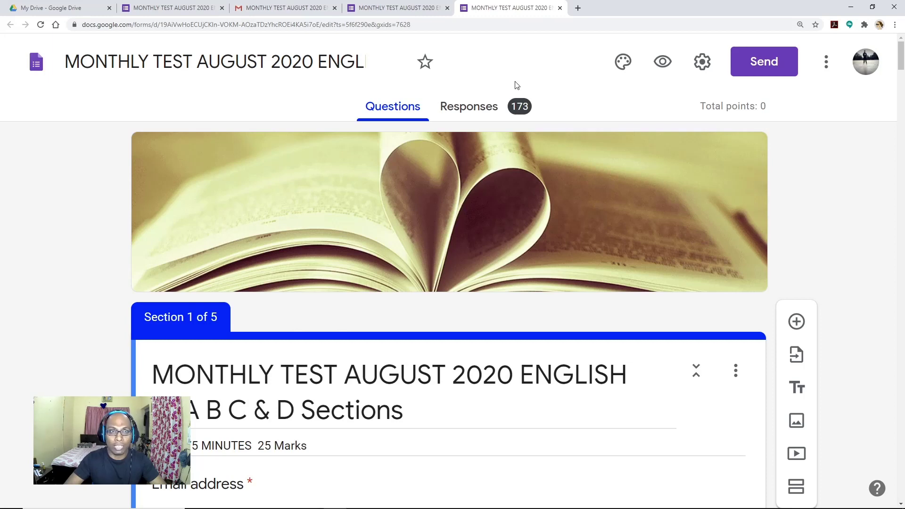
pyautogui.click(294, 11)
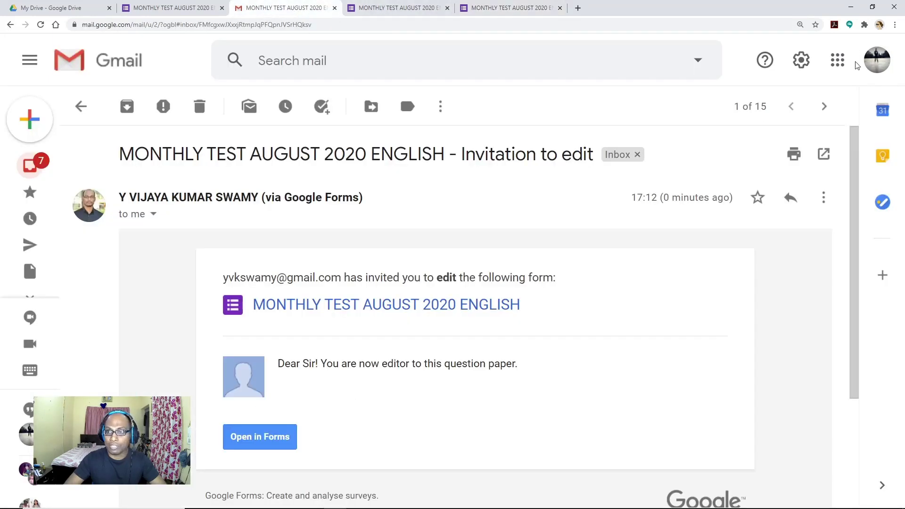
pyautogui.click(499, 8)
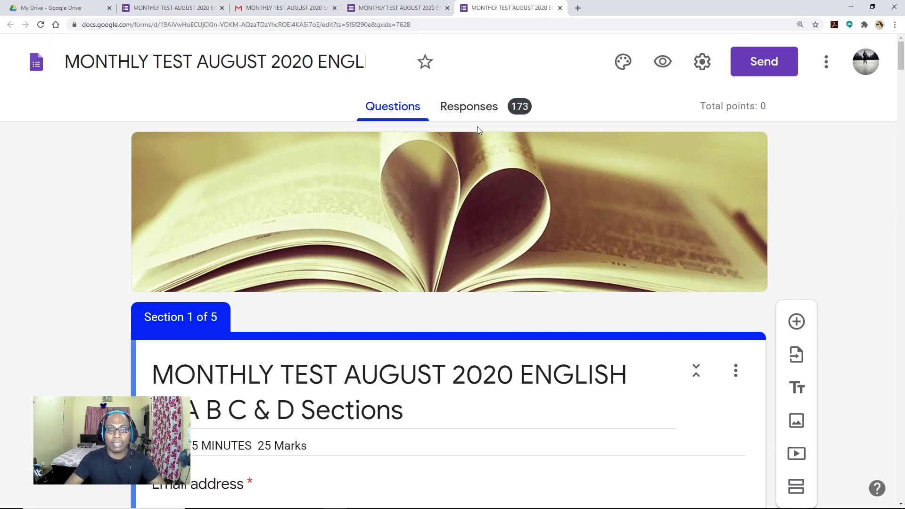
# Look through the sections and questions of the MONTHLY TEST AUGUST 2020 ENGLISH form as the invited editor, returning to its beginning
pyautogui.scroll(-10, 586, 323)
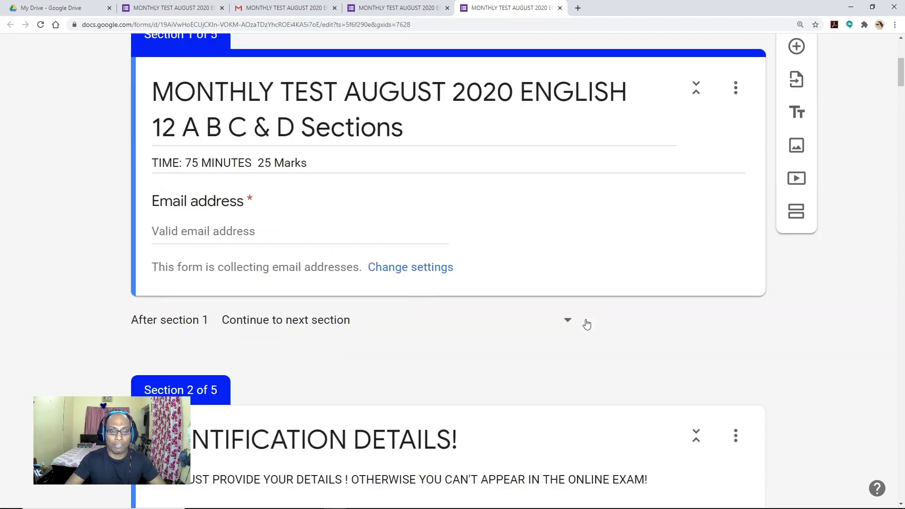
pyautogui.scroll(-20, 586, 323)
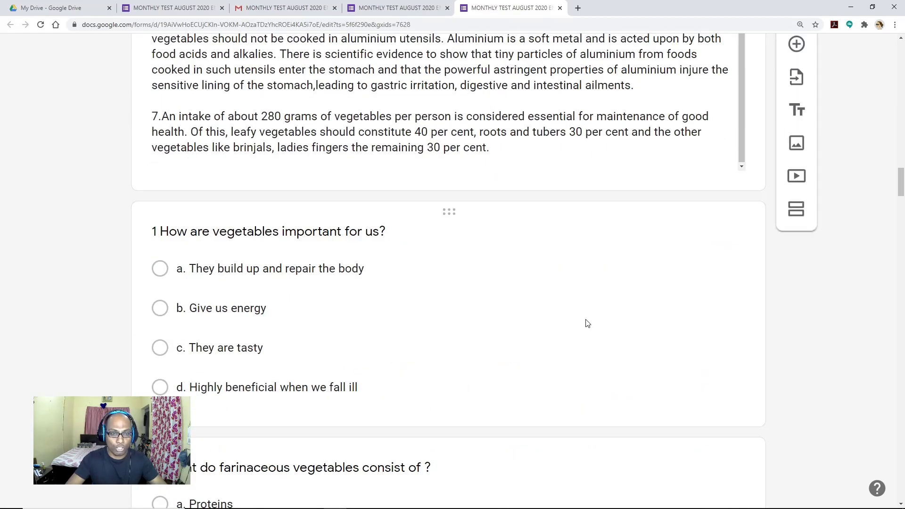
pyautogui.scroll(-20, 586, 320)
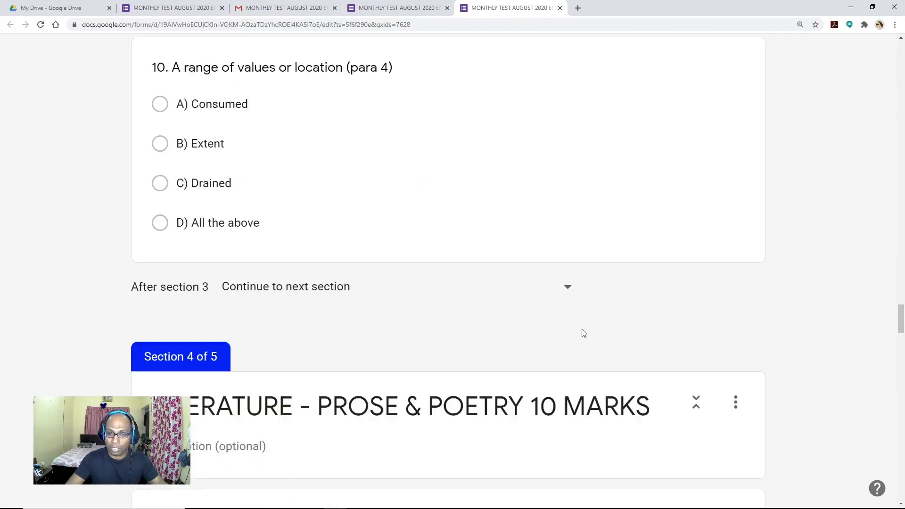
pyautogui.scroll(-20, 582, 329)
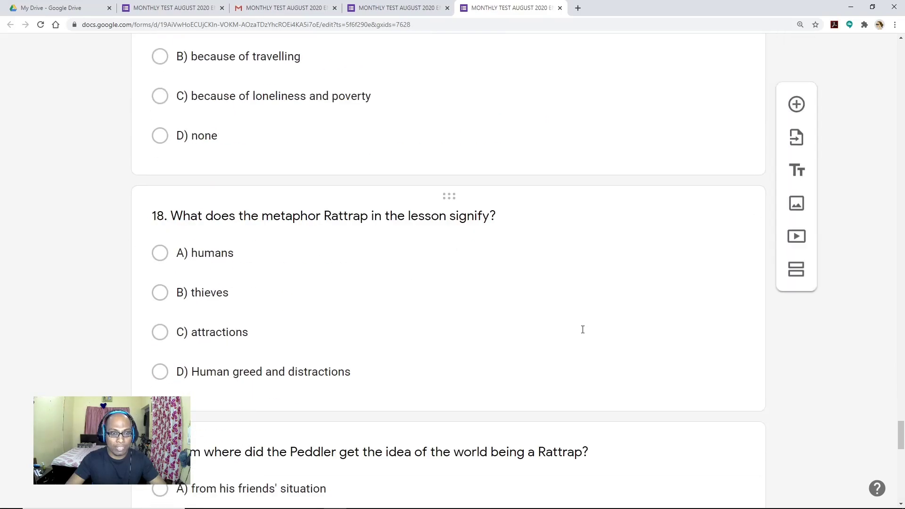
pyautogui.scroll(-17, 582, 330)
pyautogui.scroll(14, 581, 327)
pyautogui.moveTo(900, 441); pyautogui.dragTo(901, 57)
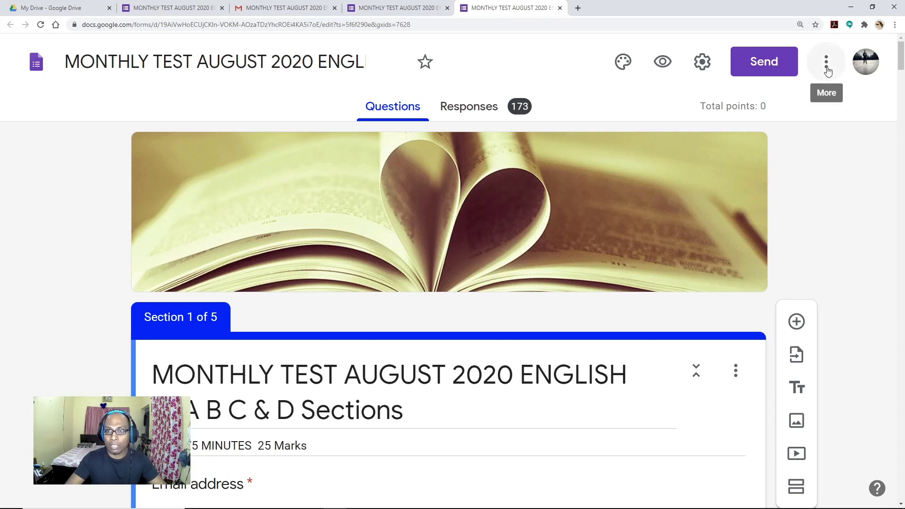
# Open the form's sending options as the invited editor and examine the e-mail and link methods
pyautogui.click(774, 68)
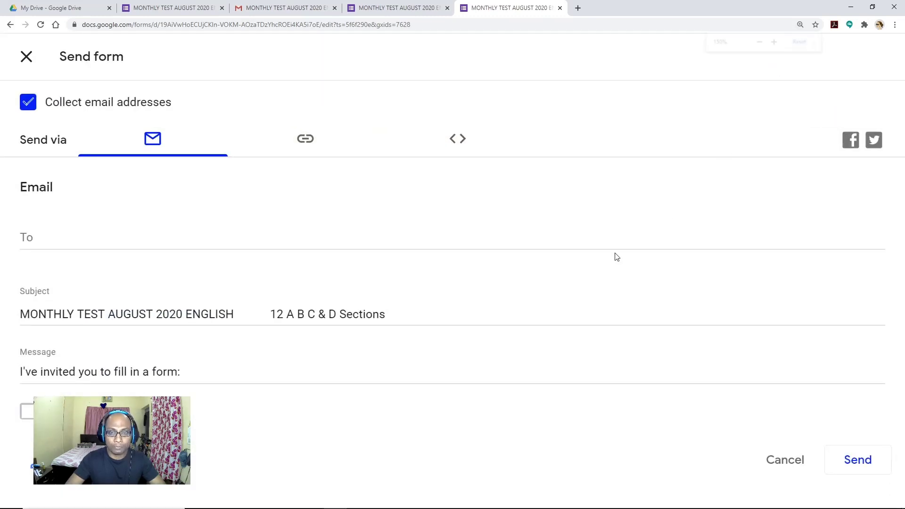
pyautogui.scroll(-6, 614, 257)
pyautogui.scroll(1, 111, 101)
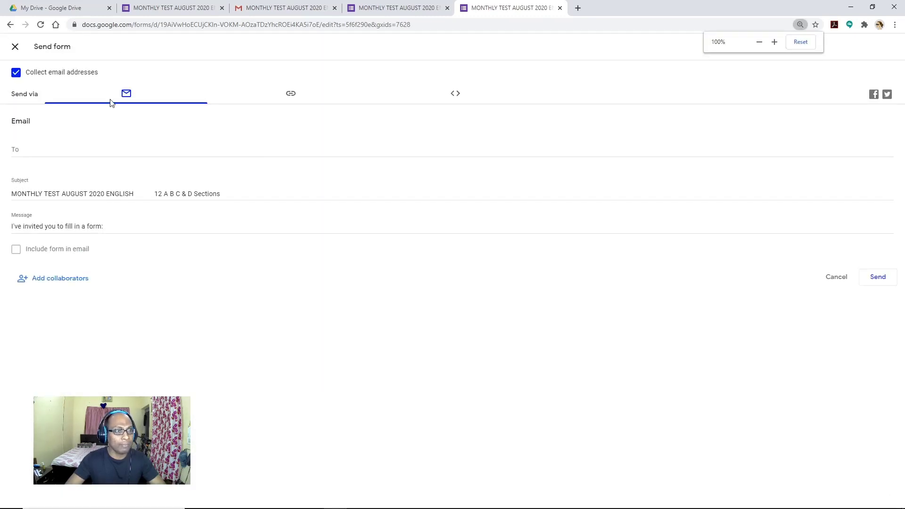
pyautogui.click(13, 47)
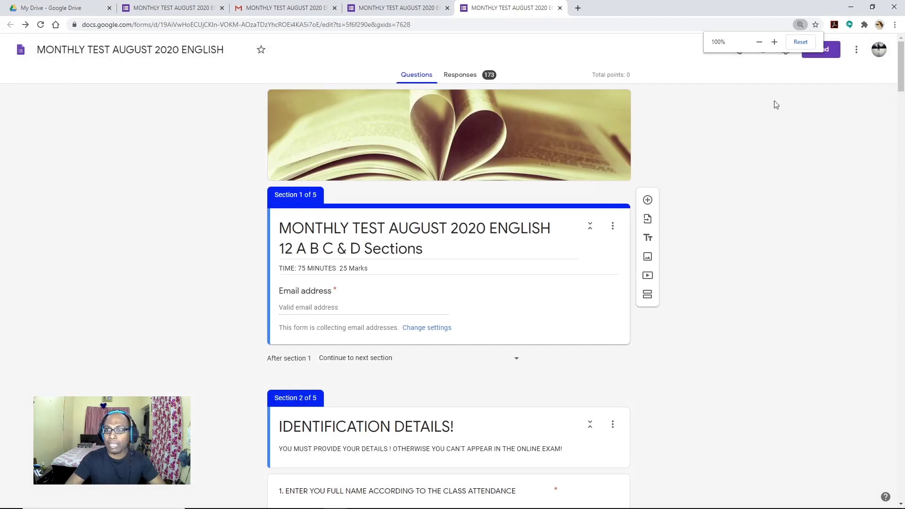
pyautogui.click(834, 56)
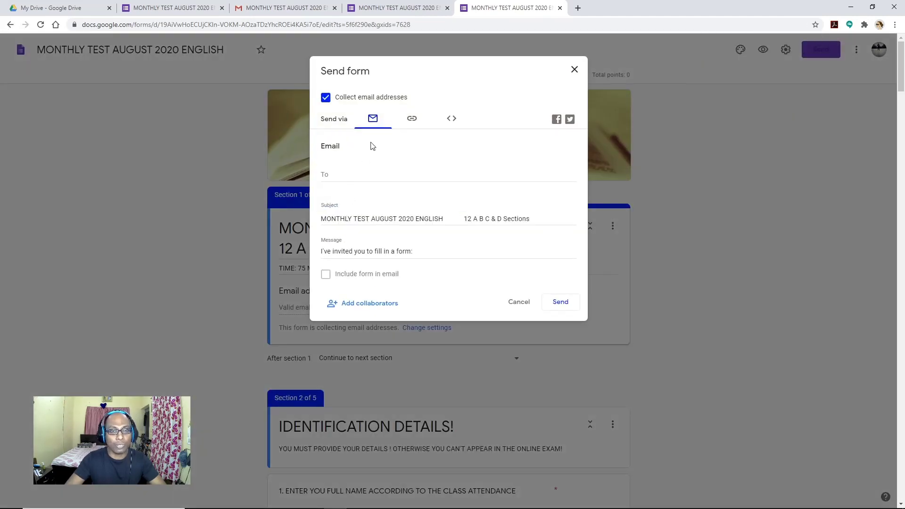
pyautogui.click(413, 120)
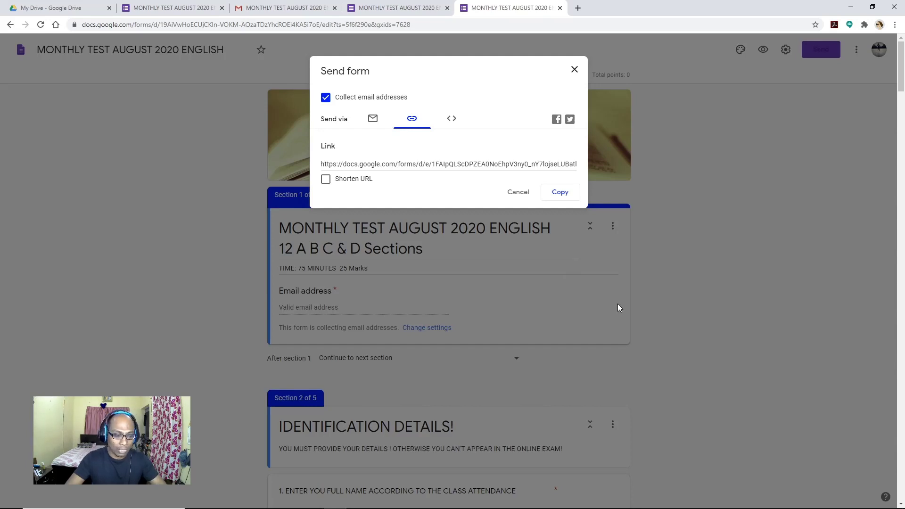
pyautogui.hotkey('ctrl', '+')
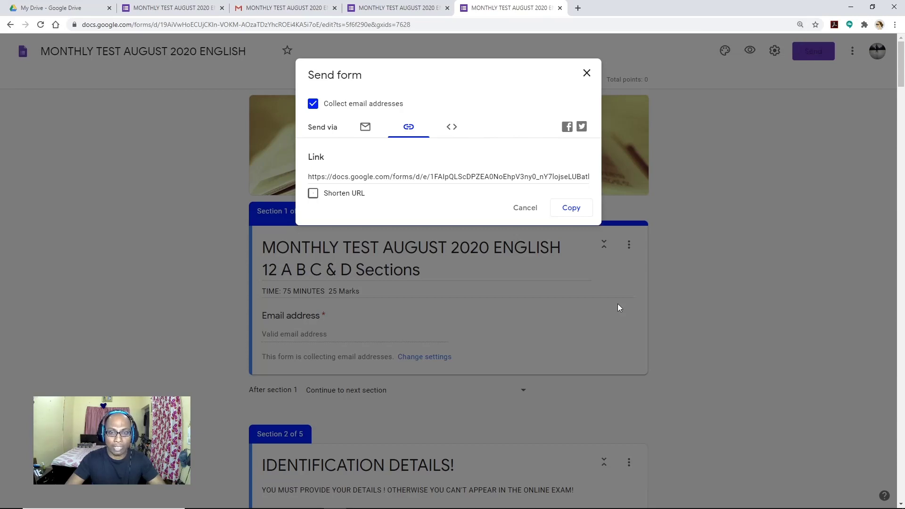
pyautogui.hotkey('ctrl', '+')
pyautogui.hotkey('ctrl', '+')
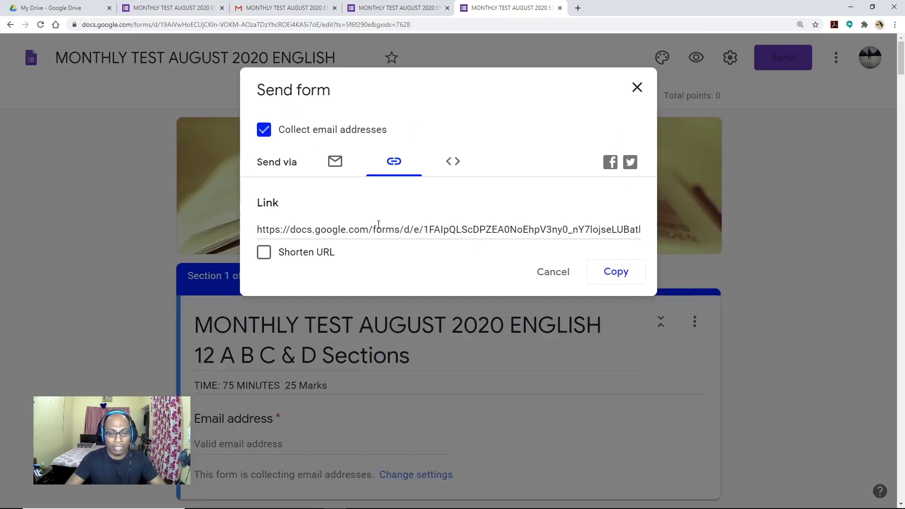
pyautogui.click(337, 164)
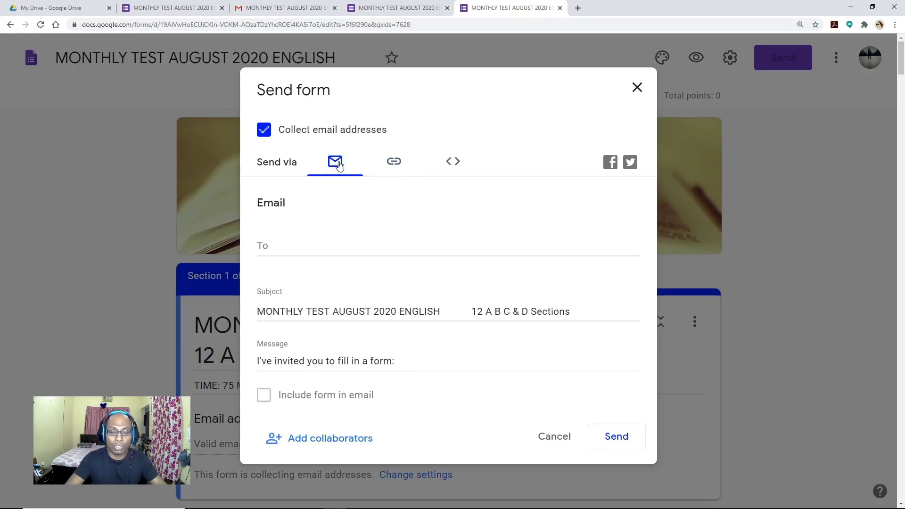
# Shorten the form's shareable link, copy it, and close the sending options
pyautogui.click(397, 166)
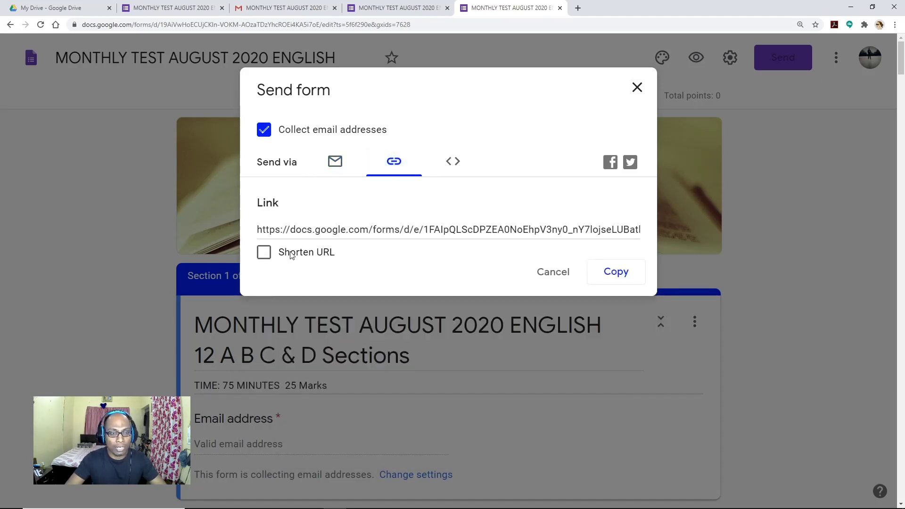
pyautogui.click(264, 253)
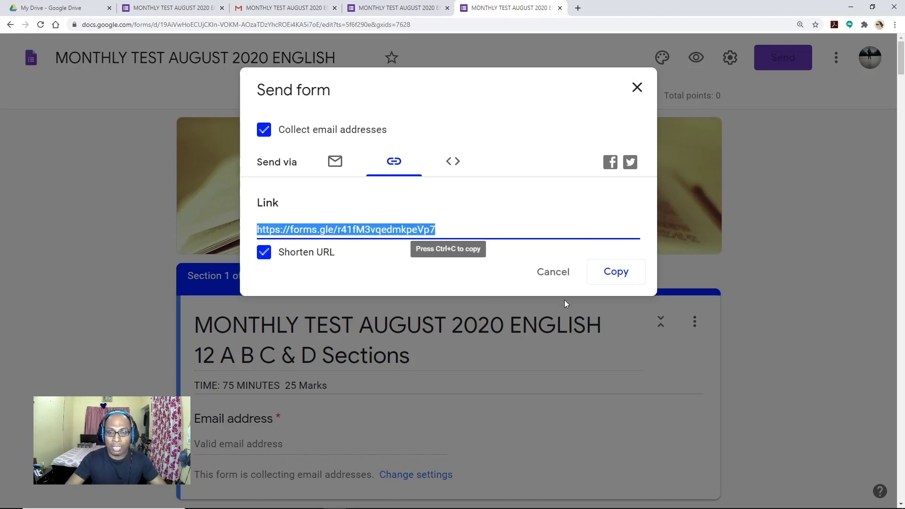
pyautogui.click(614, 274)
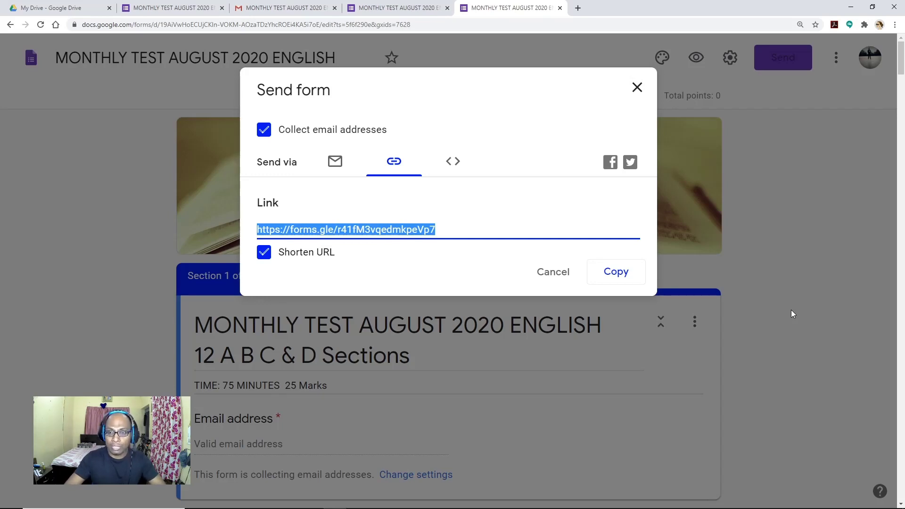
pyautogui.click(636, 88)
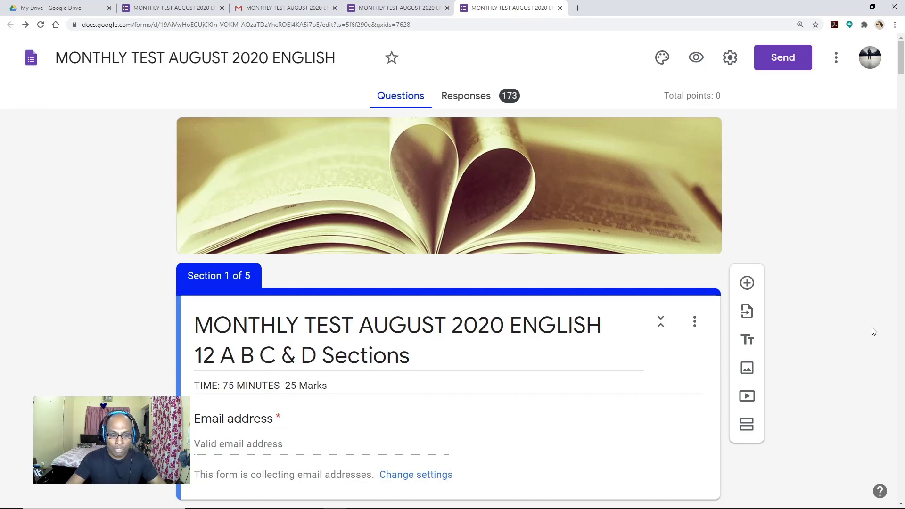
pyautogui.hotkey('ctrl', '-')
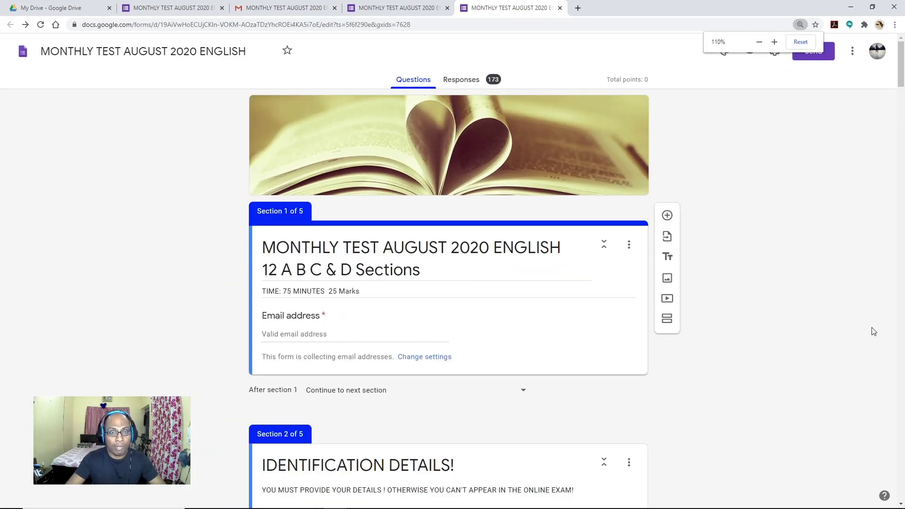
pyautogui.hotkey('ctrl', '+')
pyautogui.hotkey('ctrl', '+')
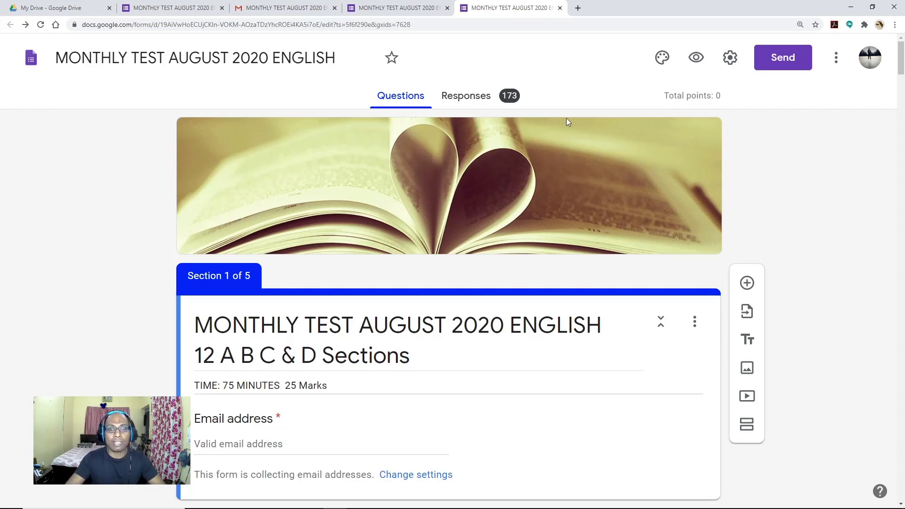
pyautogui.hotkey('ctrl', '+')
pyautogui.hotkey('ctrl', '+')
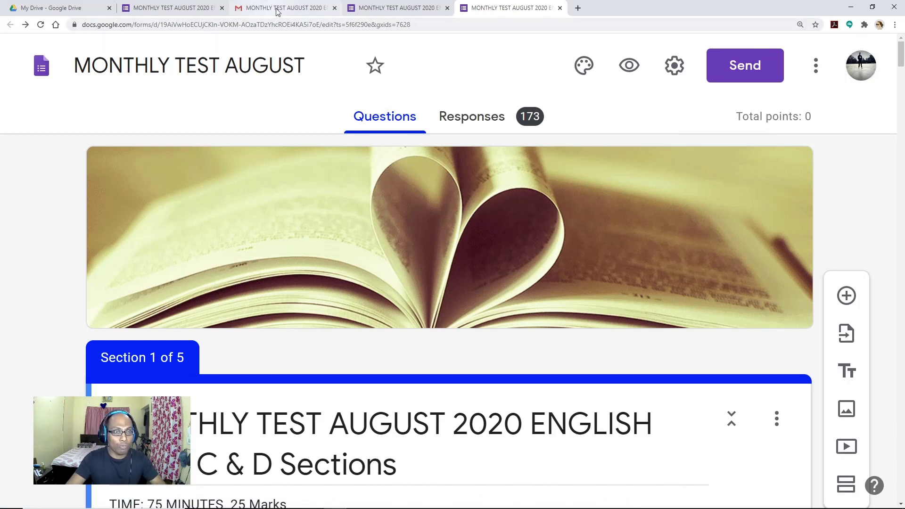
# Open a new browser tab and look at the available Google accounts and the Google apps list
pyautogui.click(578, 8)
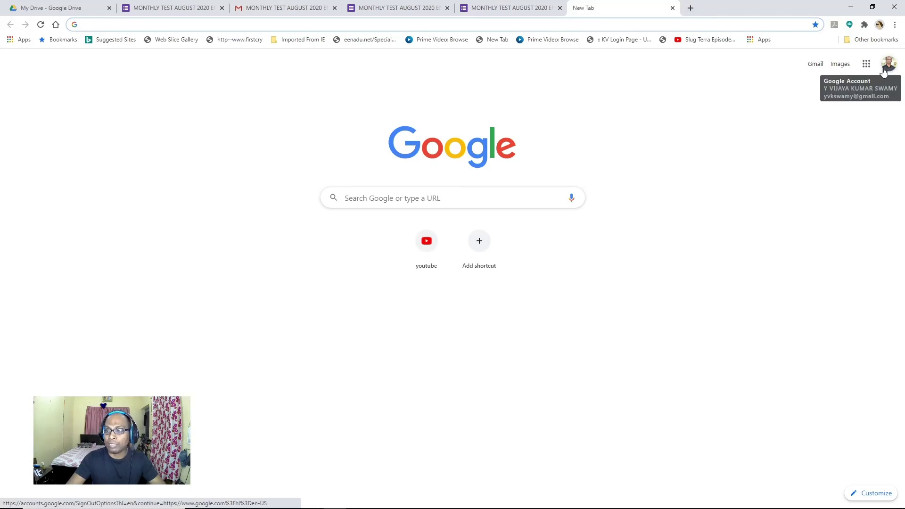
pyautogui.click(887, 69)
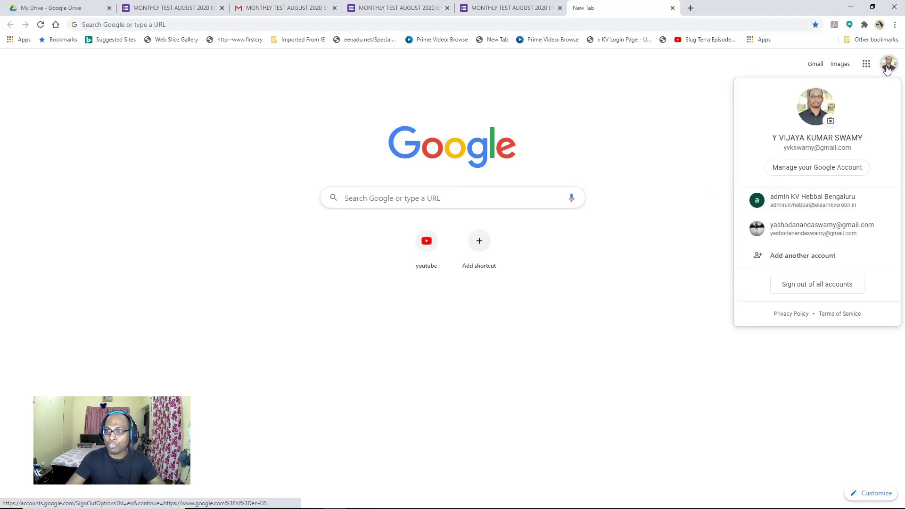
pyautogui.click(668, 118)
pyautogui.click(866, 64)
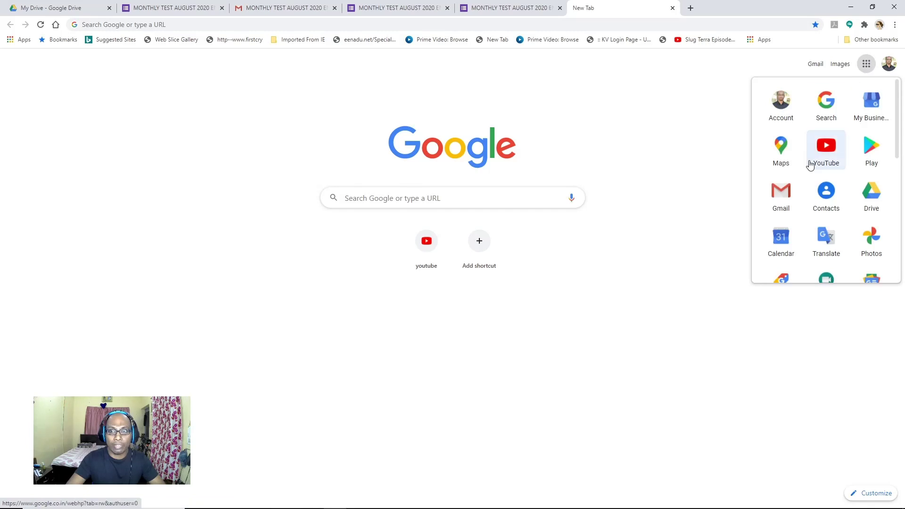
# Compare the form as opened in the owner's account with the form opened in the invited editor's account
pyautogui.click(166, 14)
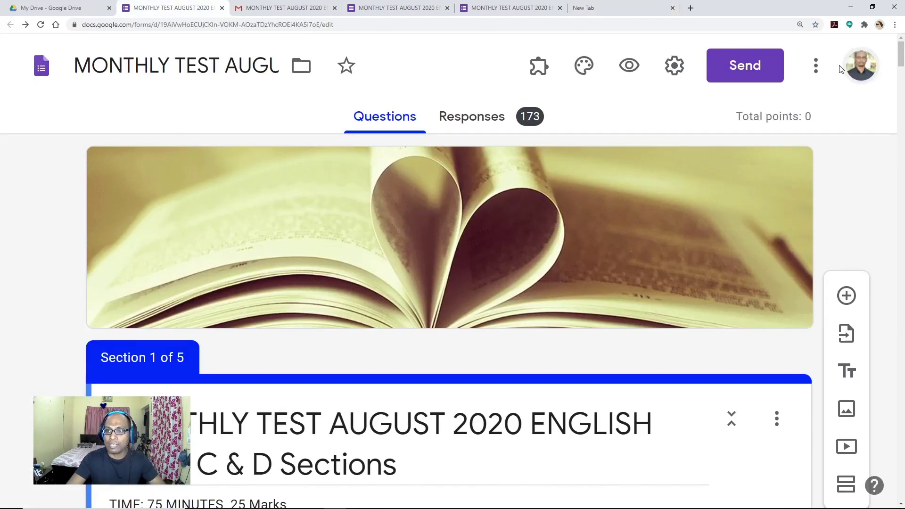
pyautogui.click(523, 9)
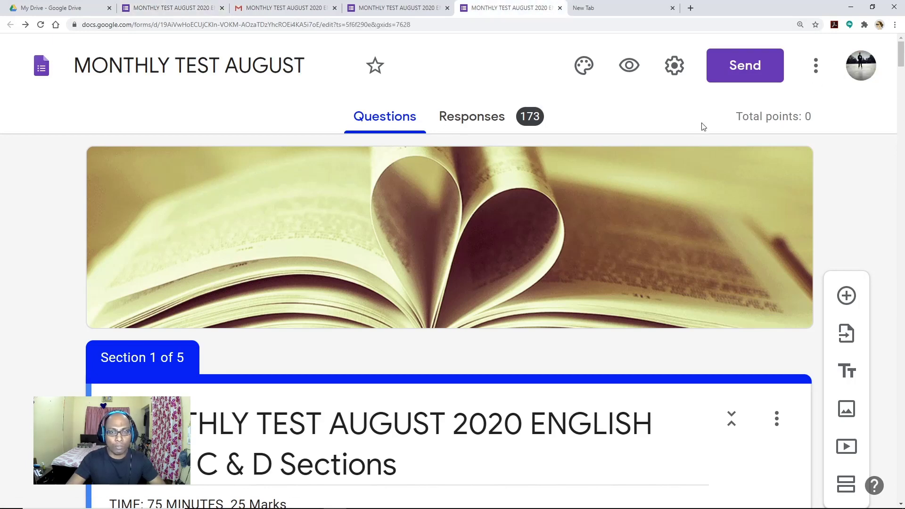
pyautogui.click(370, 10)
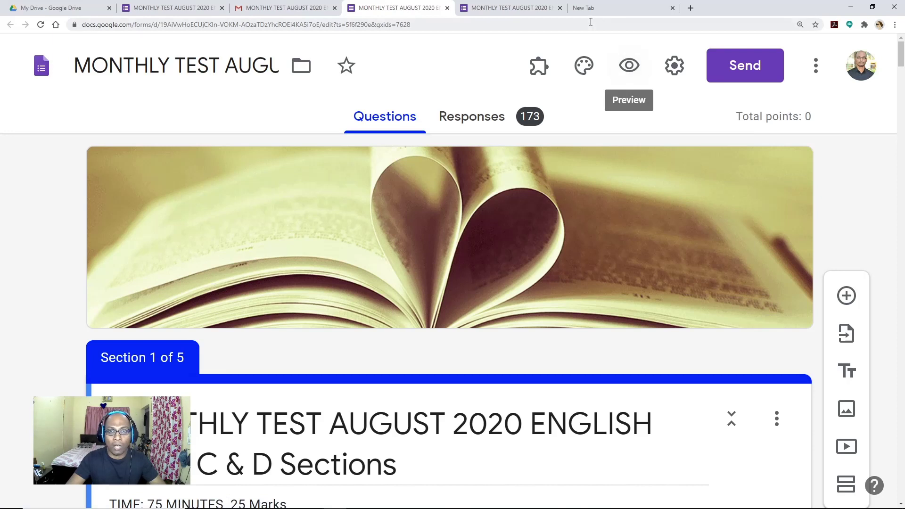
# Return to the form in the invited editor's account and open its responses summary
pyautogui.click(503, 8)
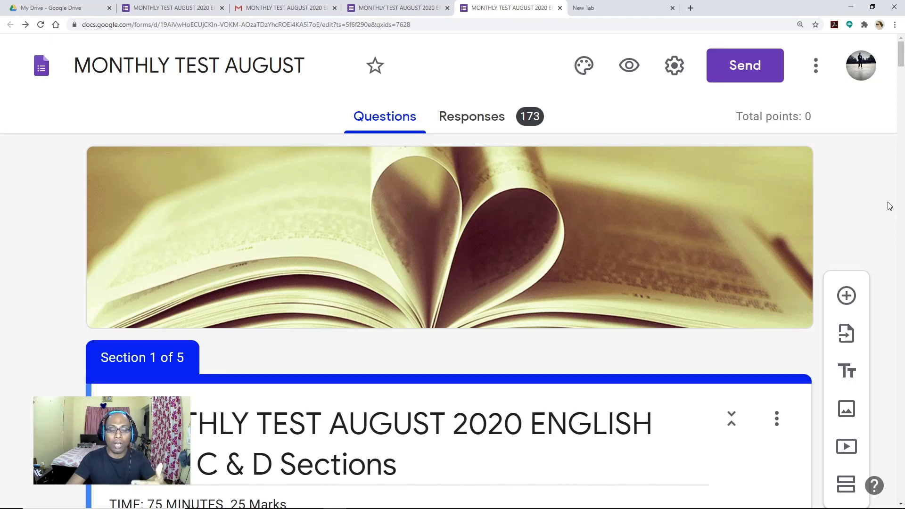
pyautogui.scroll(-8, 889, 206)
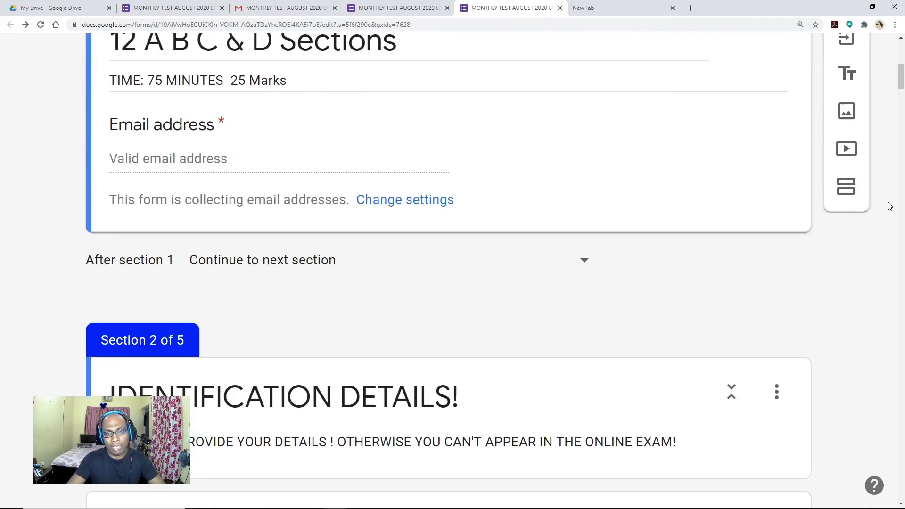
pyautogui.scroll(8, 889, 206)
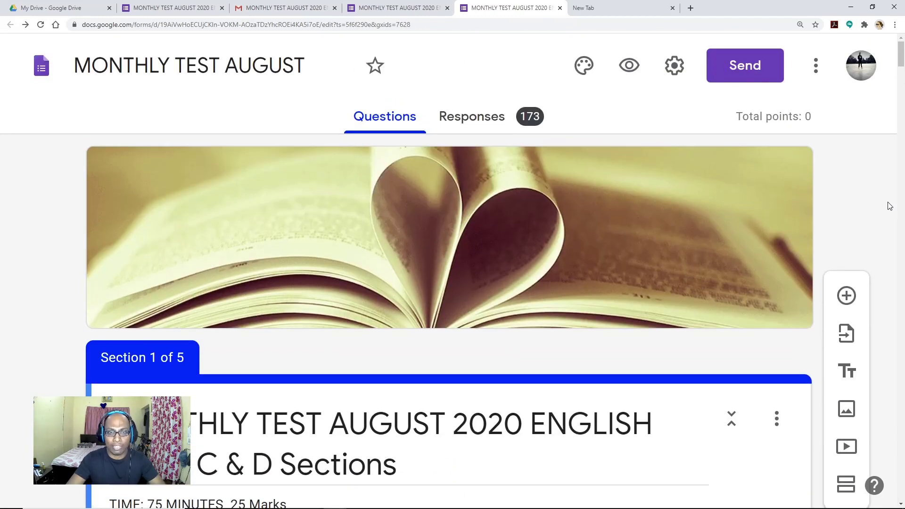
pyautogui.click(470, 123)
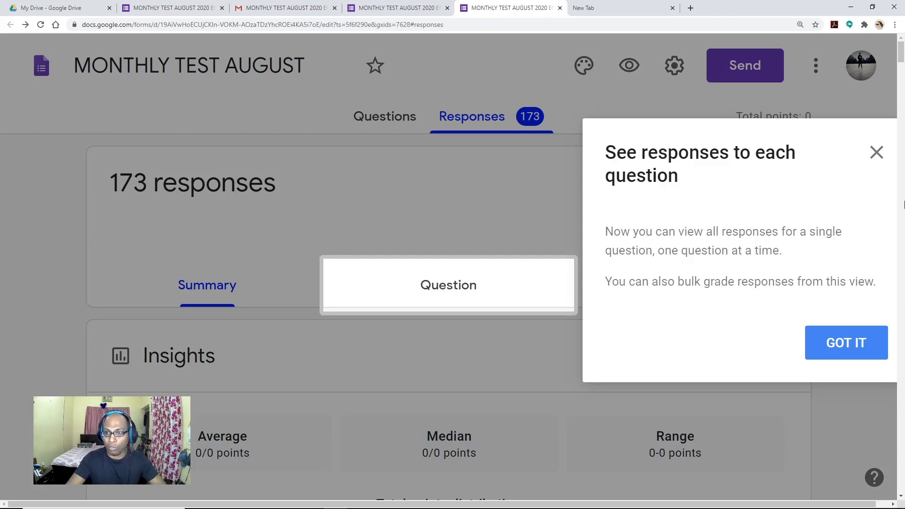
# Dismiss the tip about per-question responses and look at the additional options for managing the form's responses
pyautogui.click(877, 155)
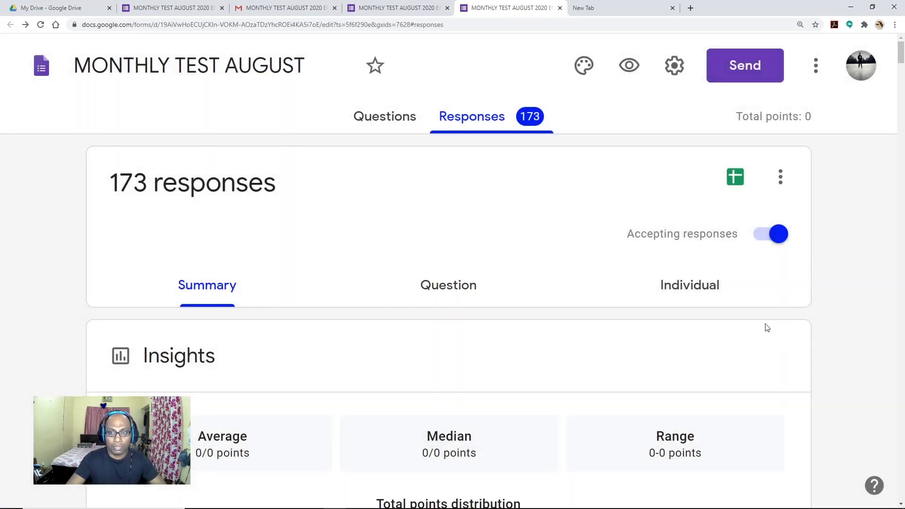
pyautogui.hotkey('ctrl', '-')
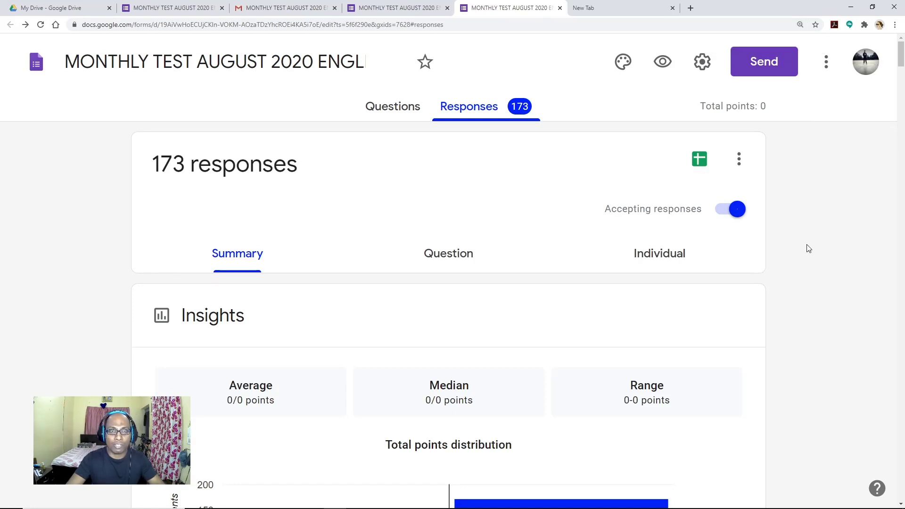
pyautogui.click(738, 159)
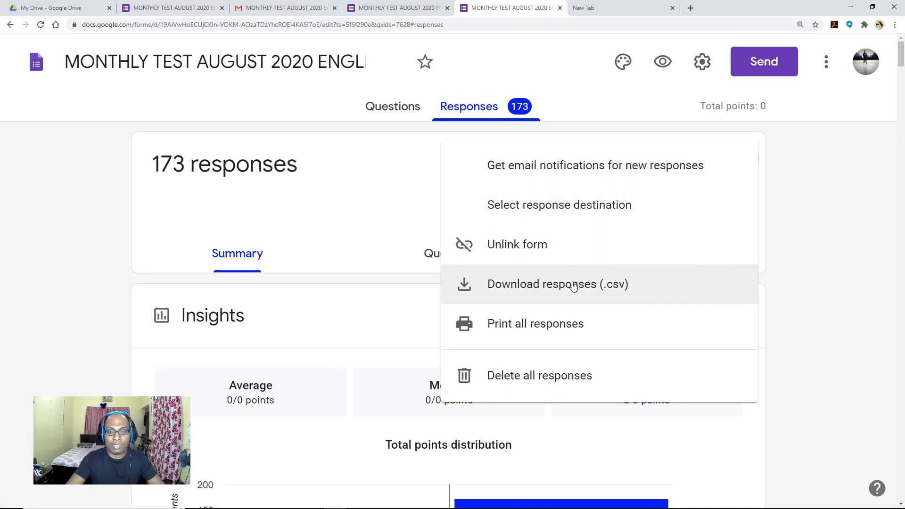
pyautogui.click(801, 289)
# Look through the summary of all responses and switch to the responses grouped by question
pyautogui.scroll(-2, 834, 295)
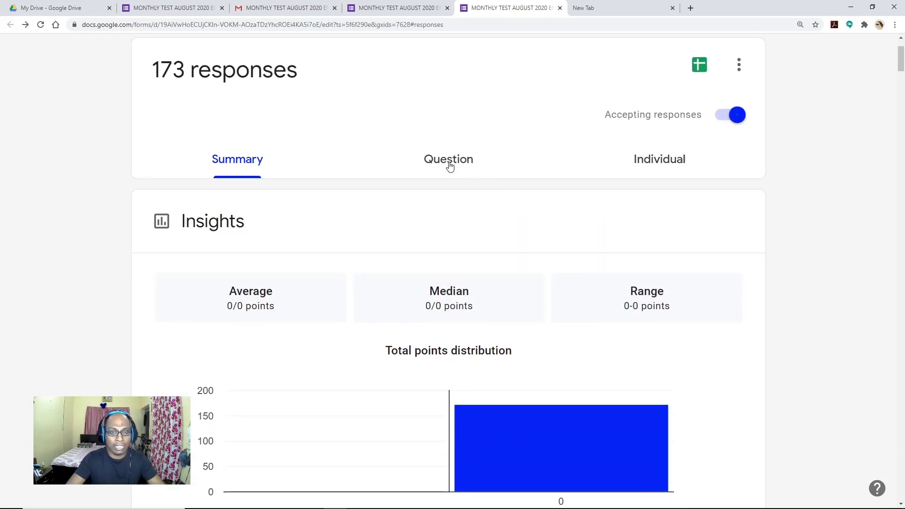
pyautogui.scroll(-15, 354, 350)
pyautogui.scroll(20, 354, 352)
pyautogui.click(441, 259)
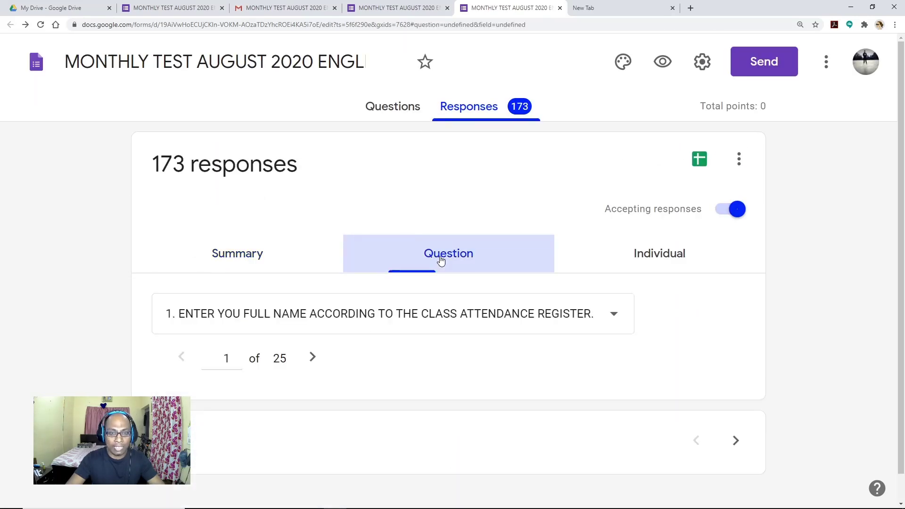
# Show the individual responses and read through the first submission down to question 21, the long composition
pyautogui.click(677, 254)
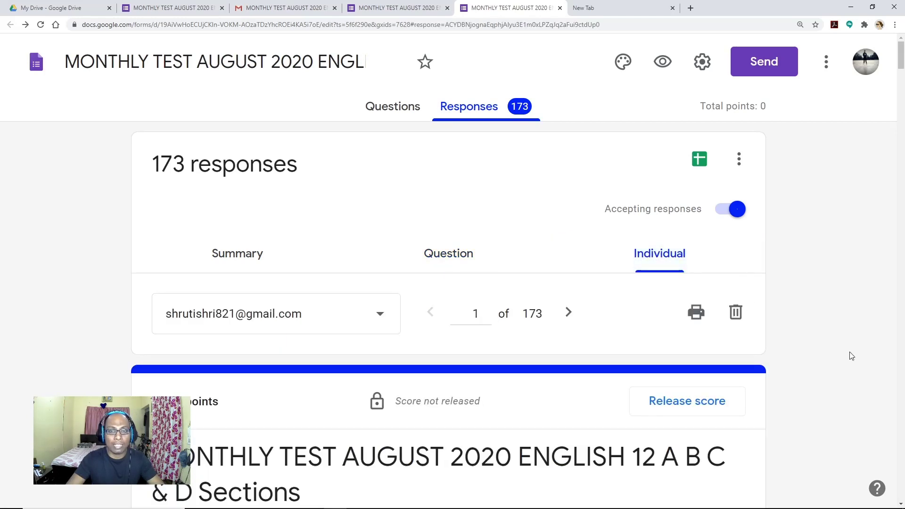
pyautogui.scroll(-5, 850, 352)
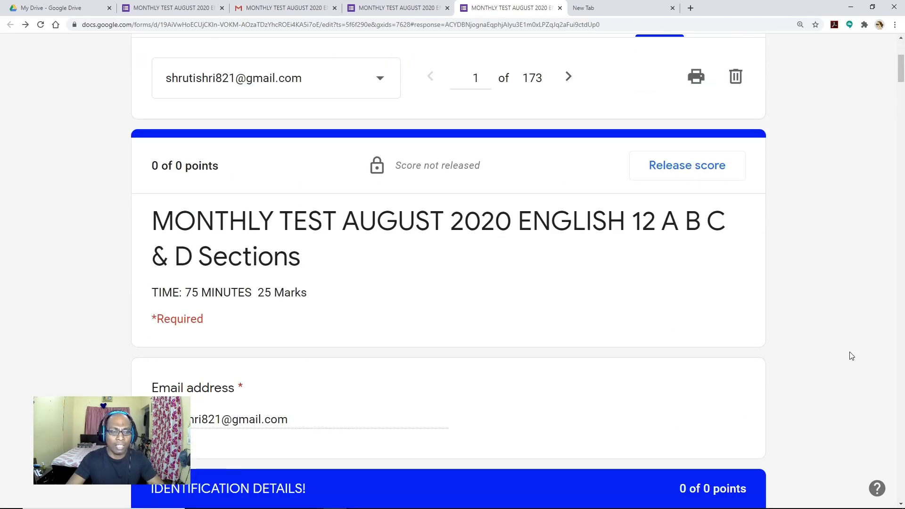
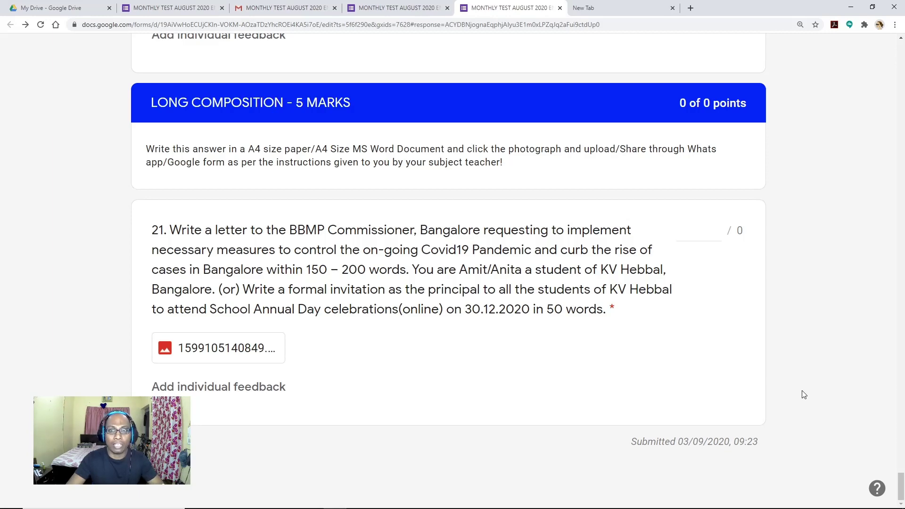
pyautogui.scroll(5, 803, 394)
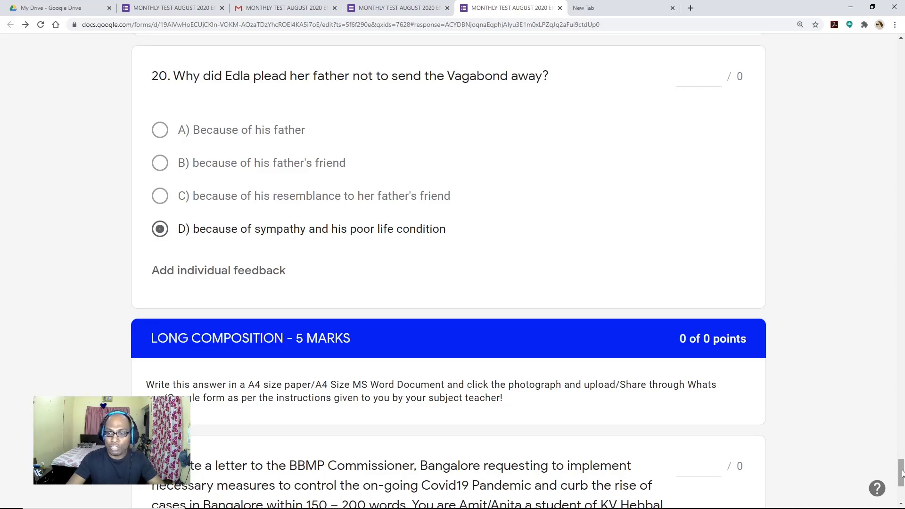
pyautogui.moveTo(899, 468); pyautogui.dragTo(899, 483)
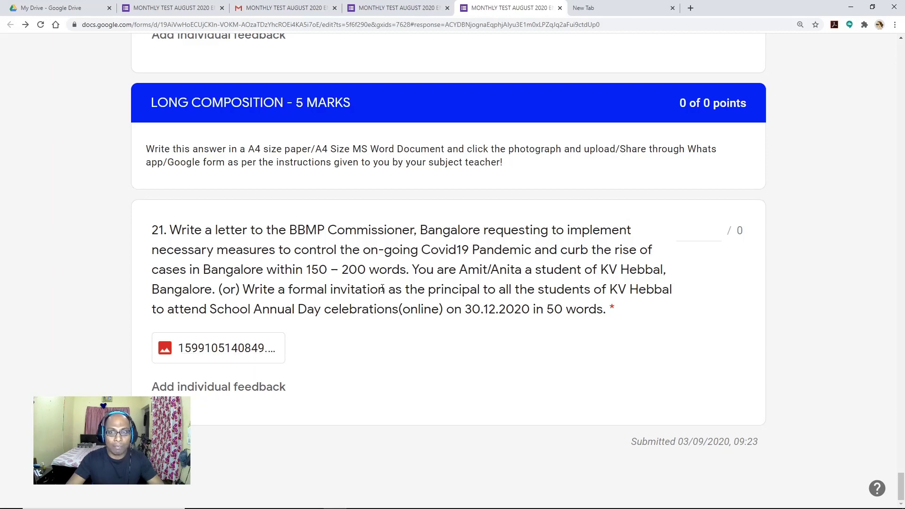
pyautogui.scroll(2, 245, 353)
pyautogui.moveTo(901, 471); pyautogui.dragTo(901, 498)
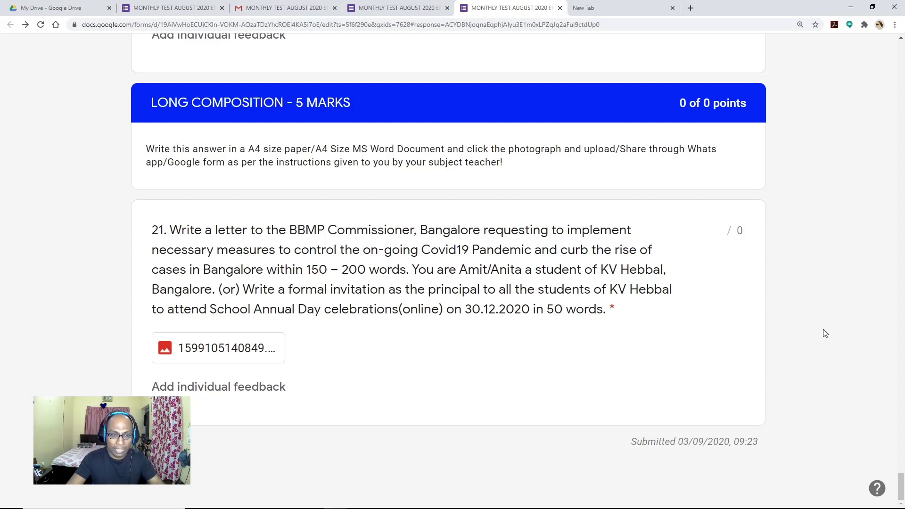
# View and close the image uploaded for question 21, and look back over the submission's other answers up to its beginning
pyautogui.click(238, 354)
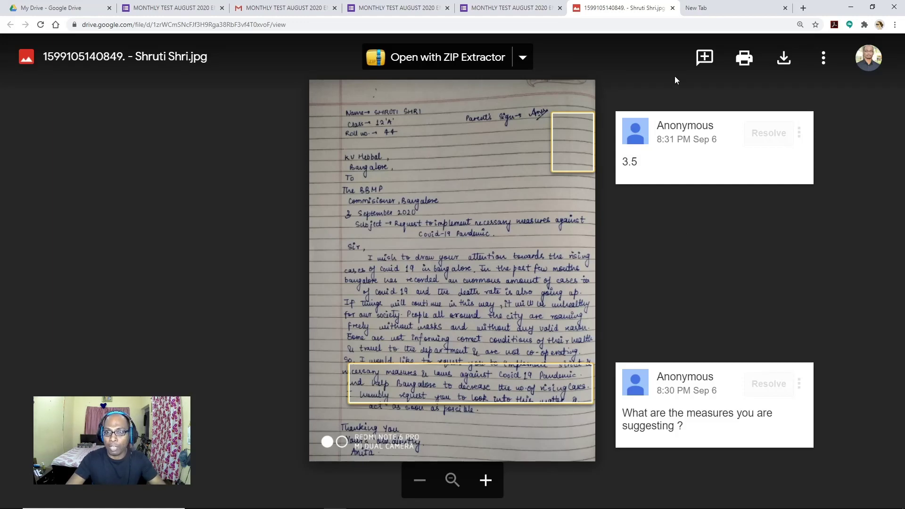
pyautogui.click(673, 8)
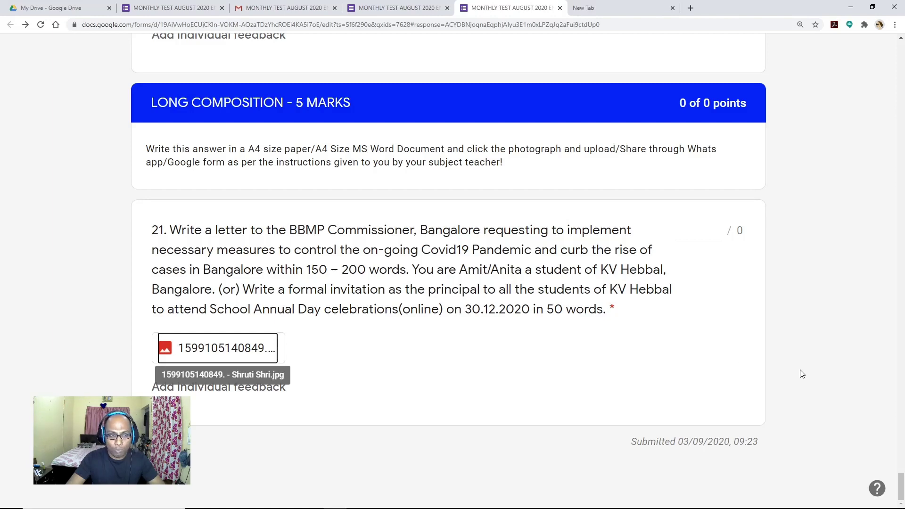
pyautogui.scroll(3, 801, 374)
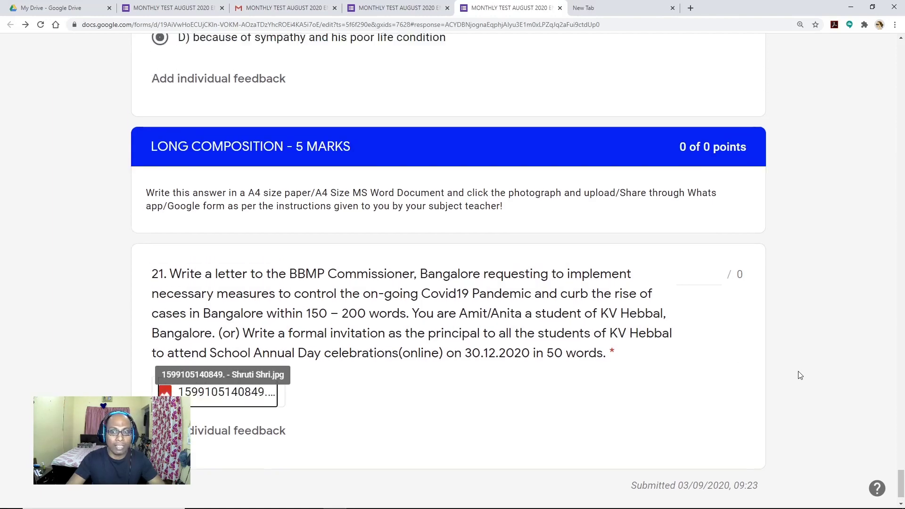
pyautogui.scroll(-2, 801, 374)
pyautogui.scroll(6, 800, 374)
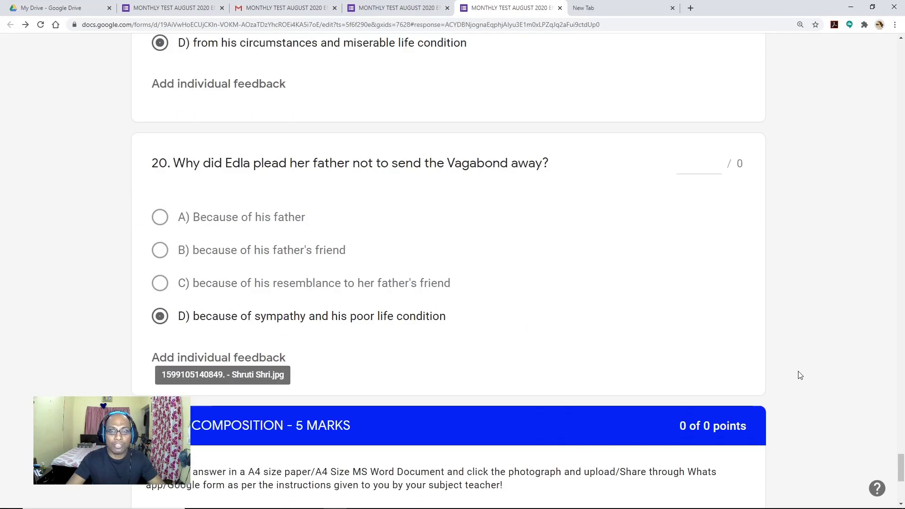
pyautogui.scroll(6, 800, 375)
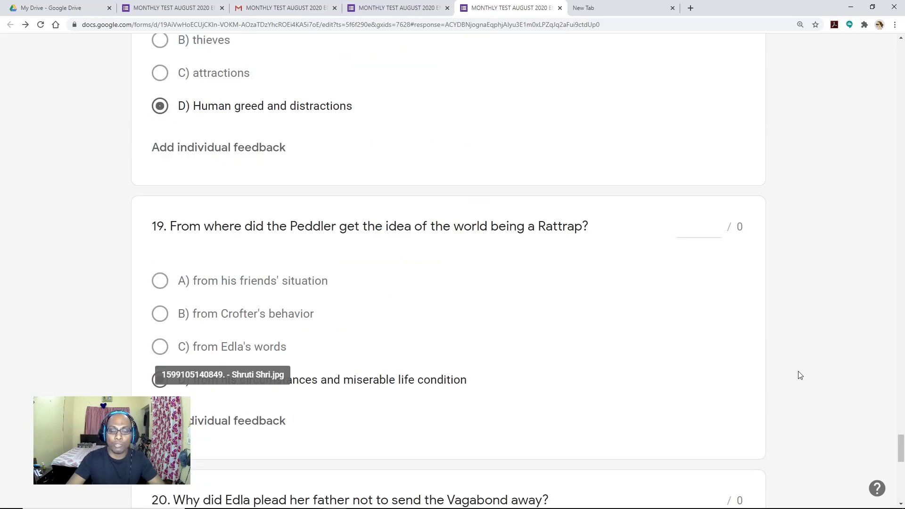
pyautogui.scroll(1, 799, 375)
pyautogui.scroll(-13, 799, 375)
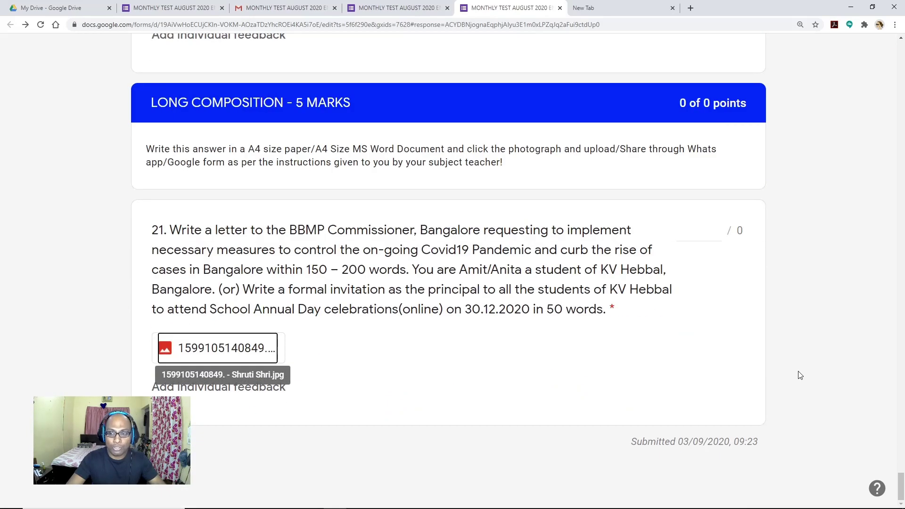
pyautogui.moveTo(901, 485); pyautogui.dragTo(901, 47)
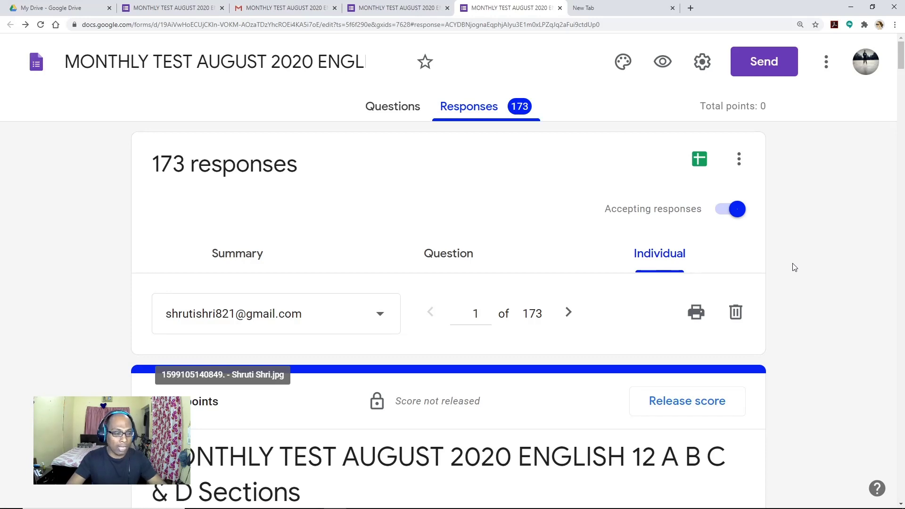
# Switch to Google Drive and open the folder "MONTHLY TEST AUGUST 2020 ENGLISH 12 A B C & D Sections (File responses)"
pyautogui.click(52, 8)
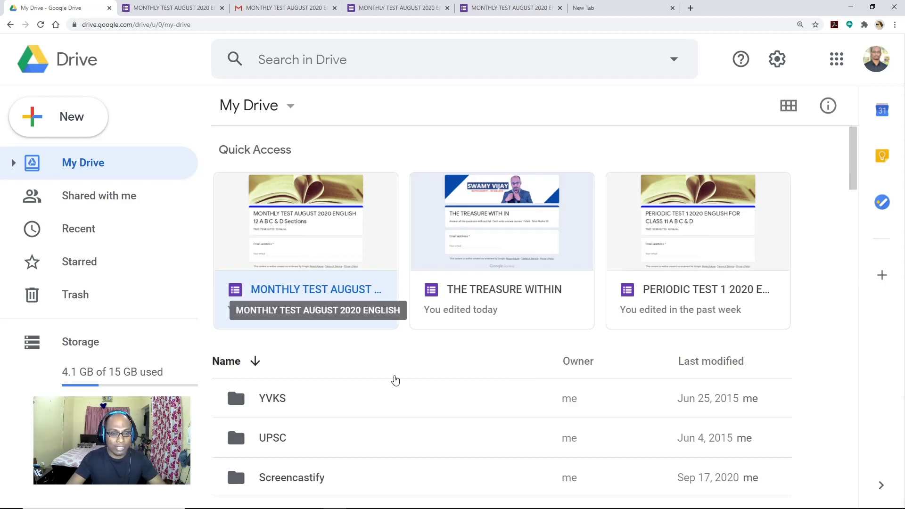
pyautogui.scroll(-5, 412, 398)
pyautogui.scroll(-4, 412, 402)
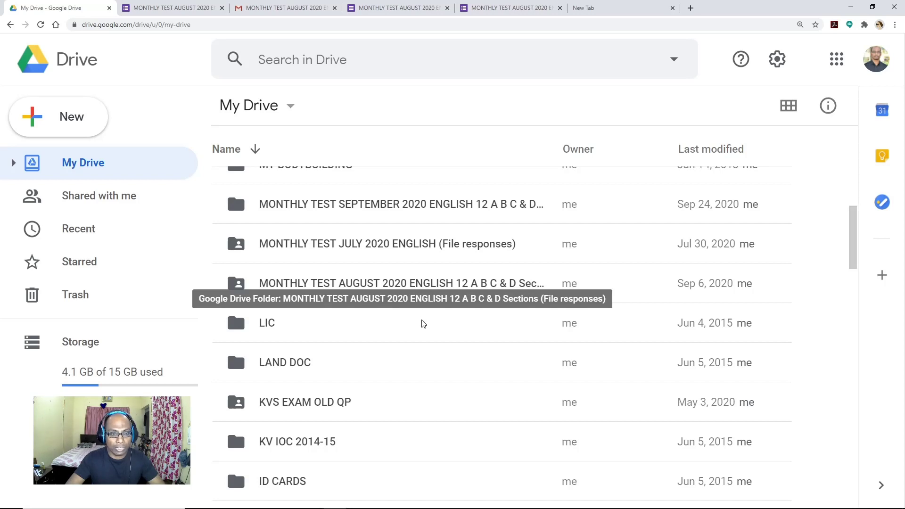
pyautogui.doubleClick(423, 292)
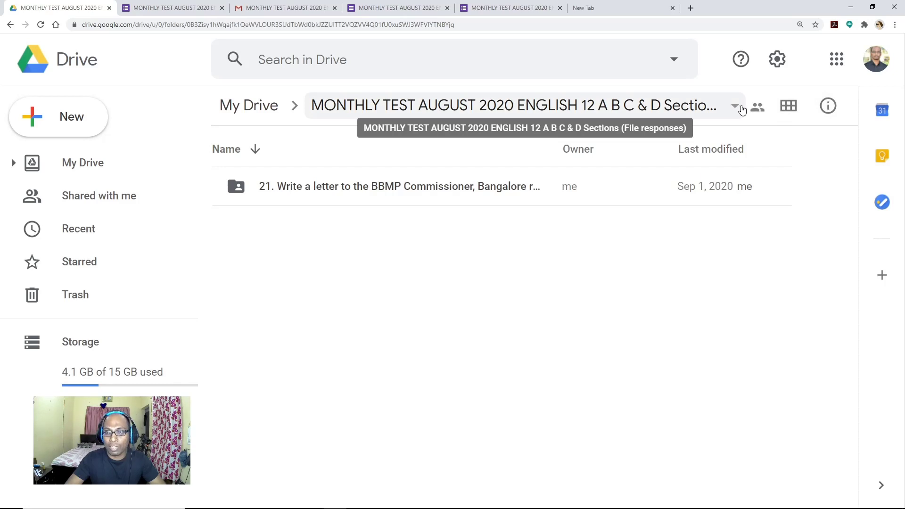
# Open the file responses folder's sharing settings and add the invited collaborator's suggested account as a recipient
pyautogui.click(756, 110)
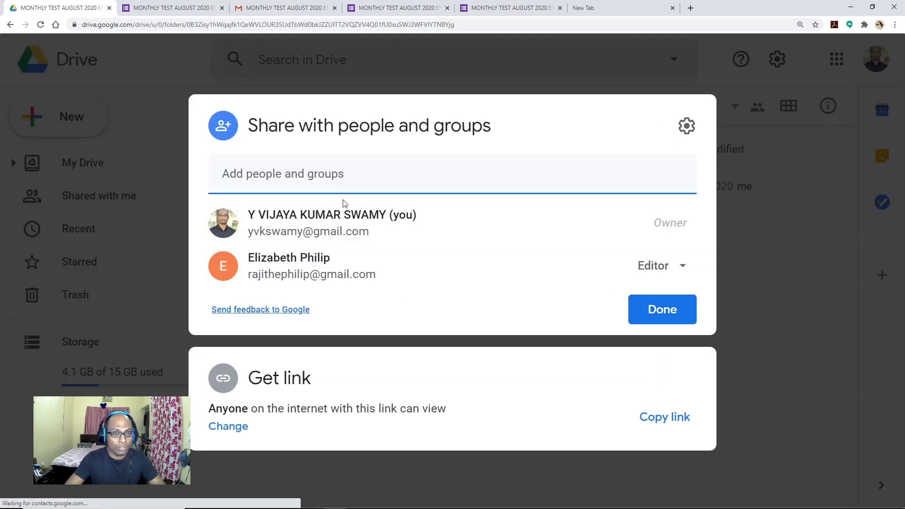
pyautogui.click(333, 177)
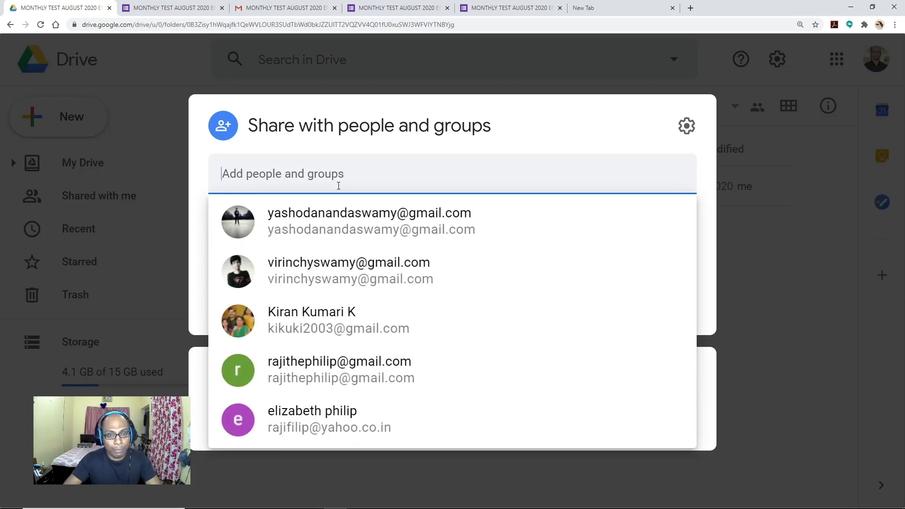
pyautogui.moveTo(362, 228)
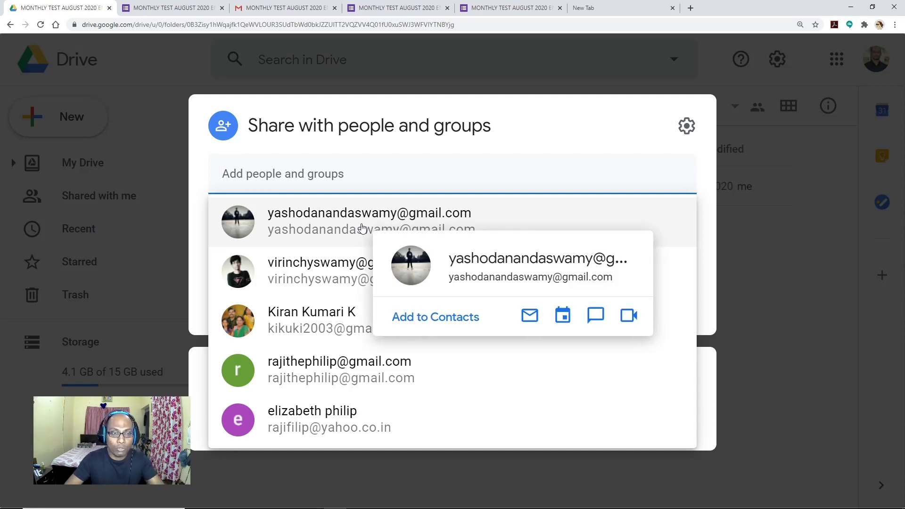
pyautogui.click(361, 228)
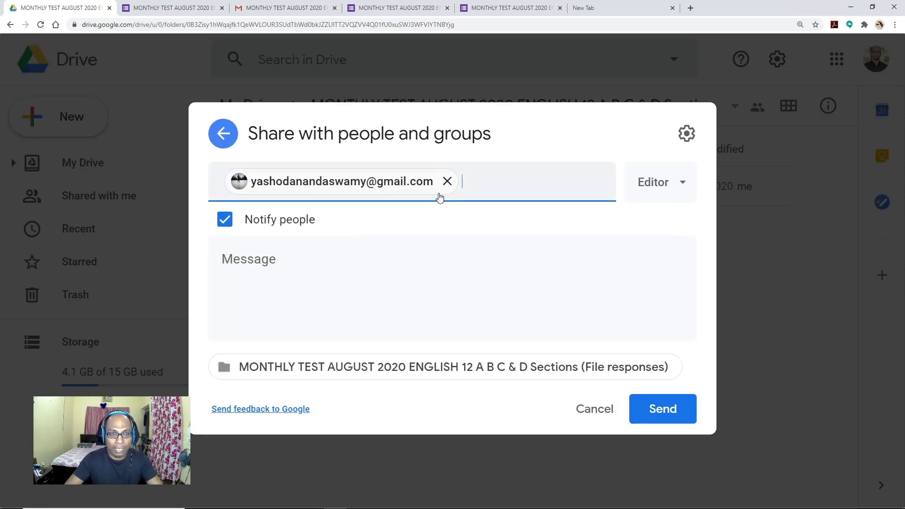
# Write the notification message "Dear Sir! Please evaluate the answer in google drive."
pyautogui.click(291, 266)
pyautogui.write('Dear Sir')
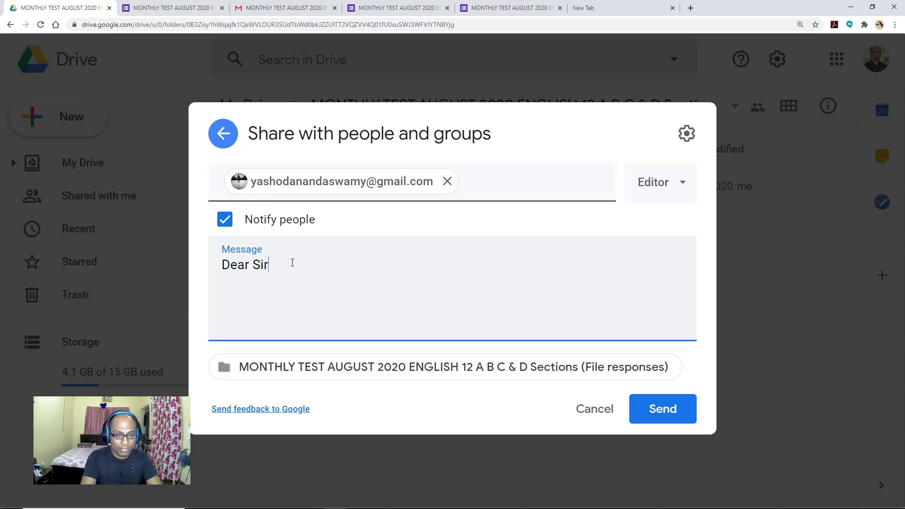
pyautogui.write('! Please')
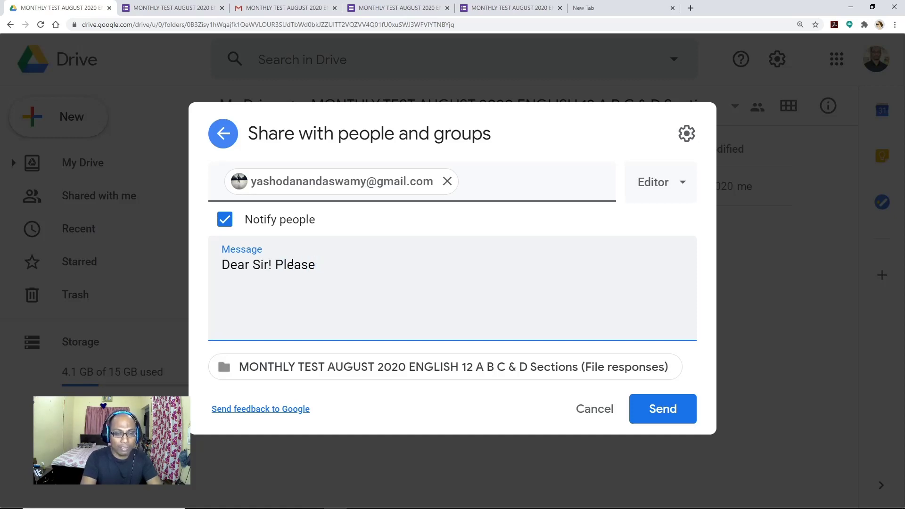
pyautogui.write(' ev')
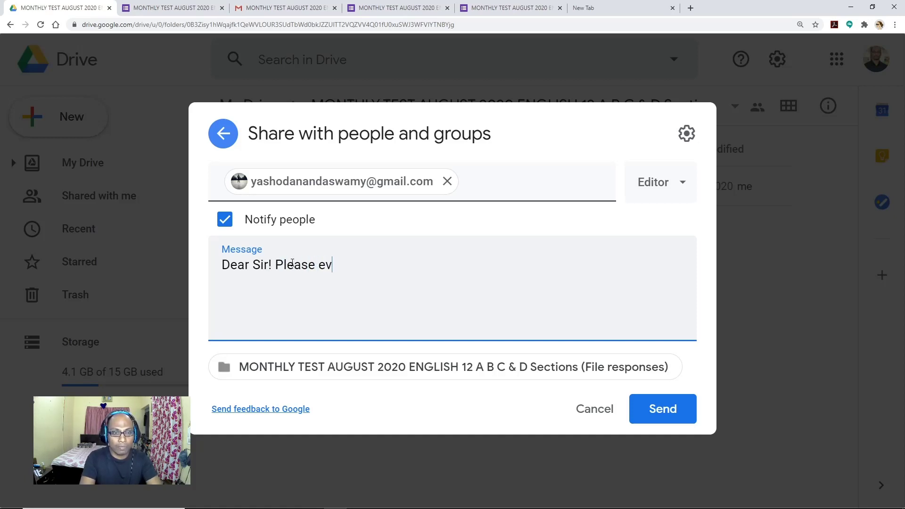
pyautogui.write('aluate the an')
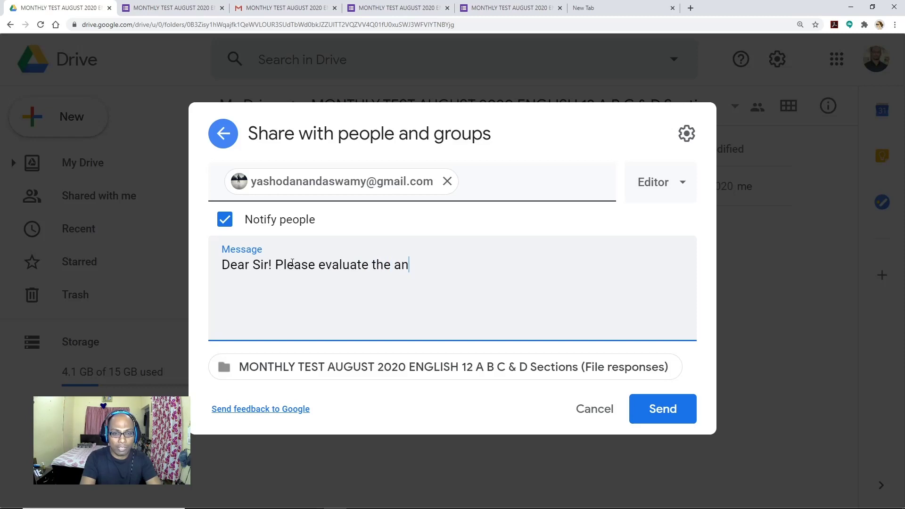
pyautogui.write('swer in google')
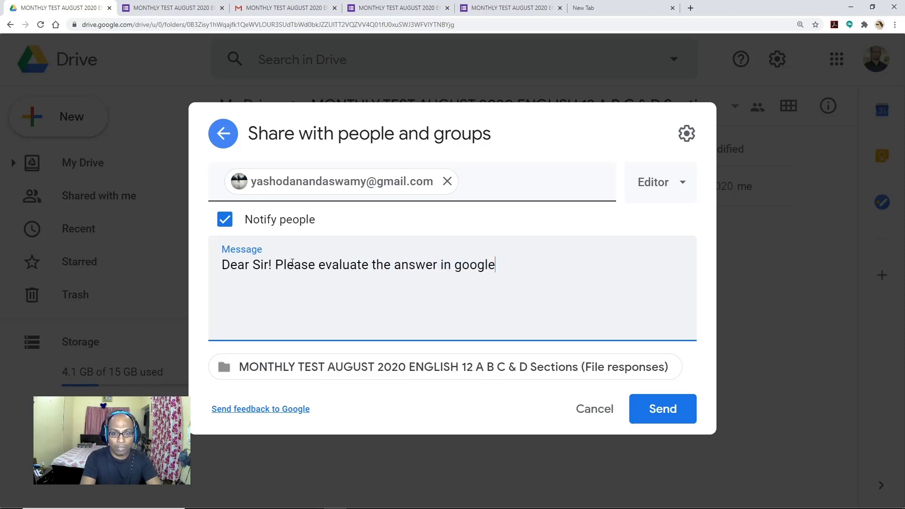
pyautogui.write(' dirce')
pyautogui.press('BackSpace')
pyautogui.press('BackSpace')
pyautogui.write('ve,')
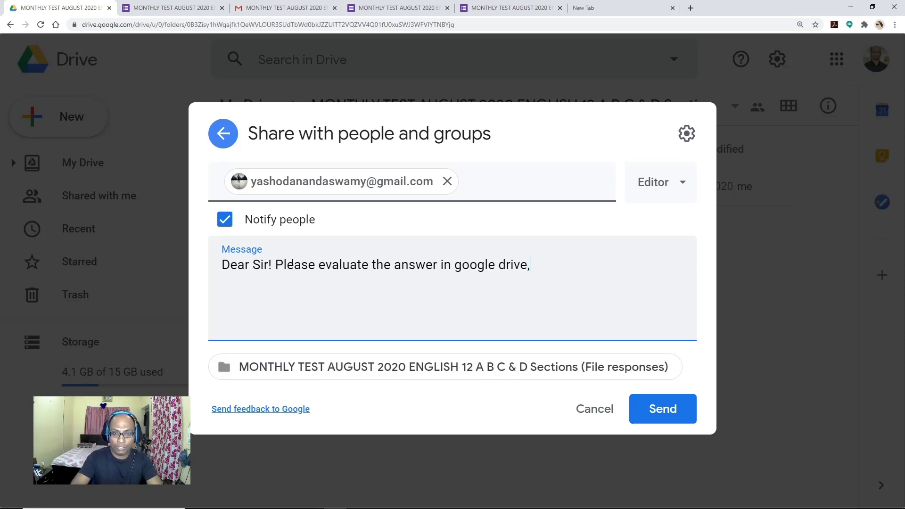
pyautogui.press('BackSpace')
pyautogui.write('.')
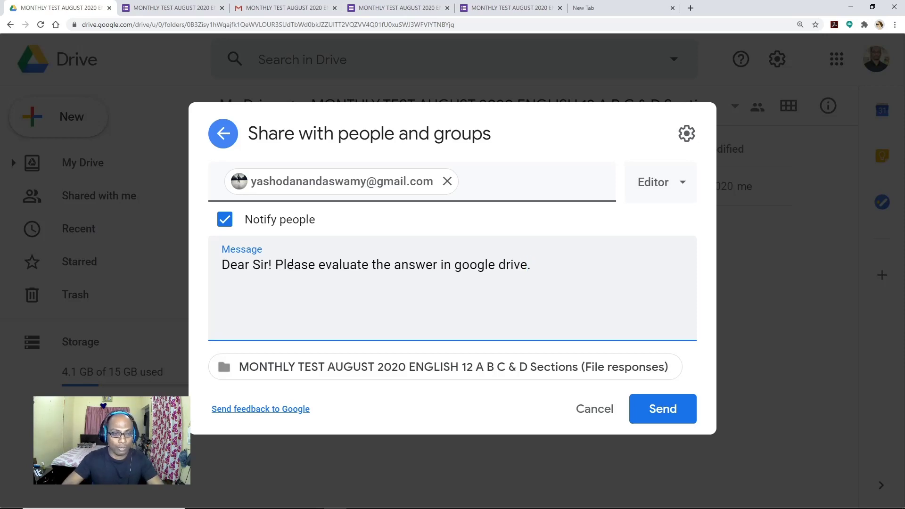
# Choose the Editor role for the collaborator and send the folder invitation
pyautogui.click(655, 192)
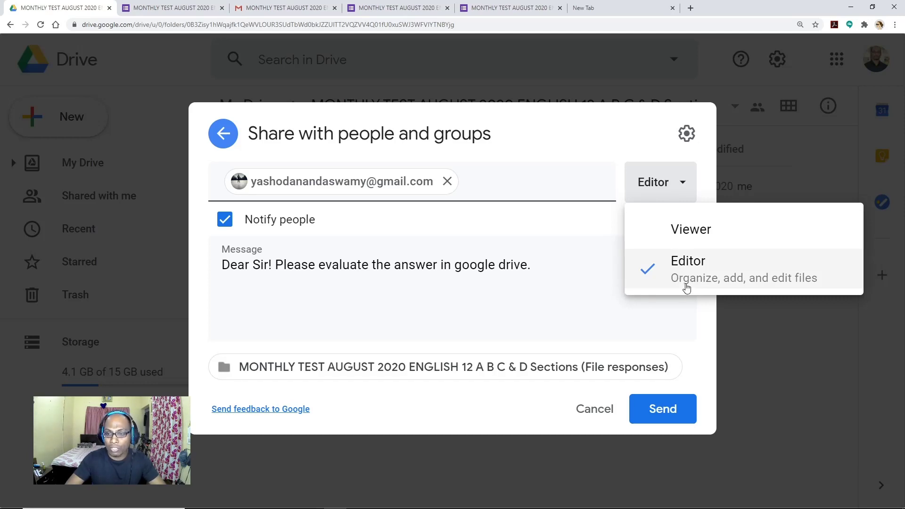
pyautogui.click(686, 288)
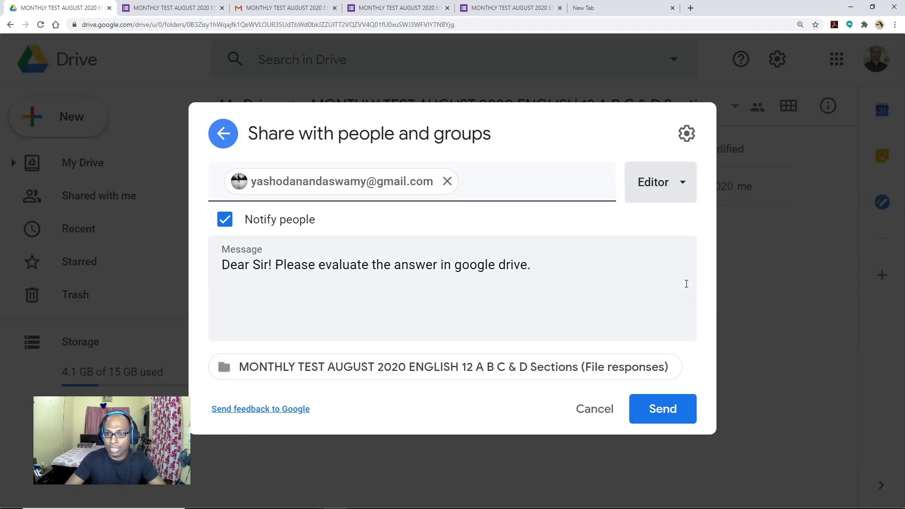
pyautogui.click(660, 419)
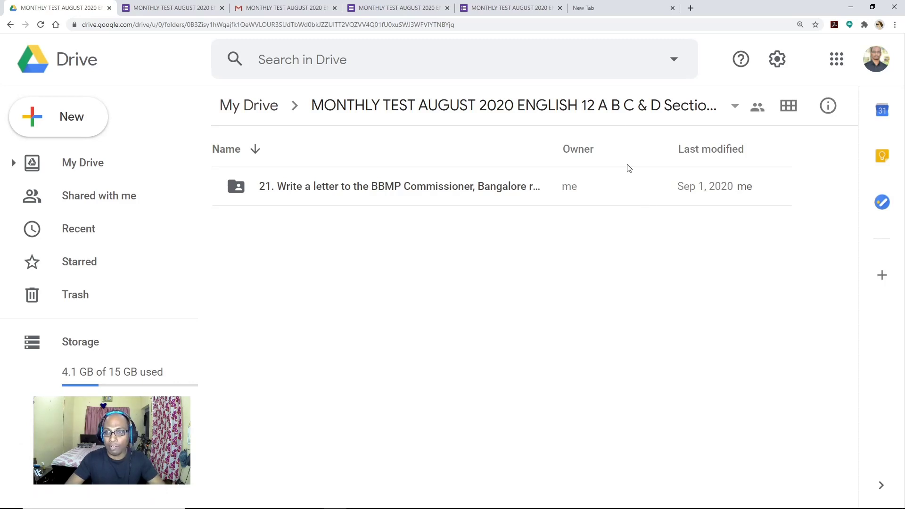
# Switch to the invited account's Gmail inbox and open the "Invitation to collaborate" e-mail for the file responses folder
pyautogui.click(530, 9)
pyautogui.click(641, 10)
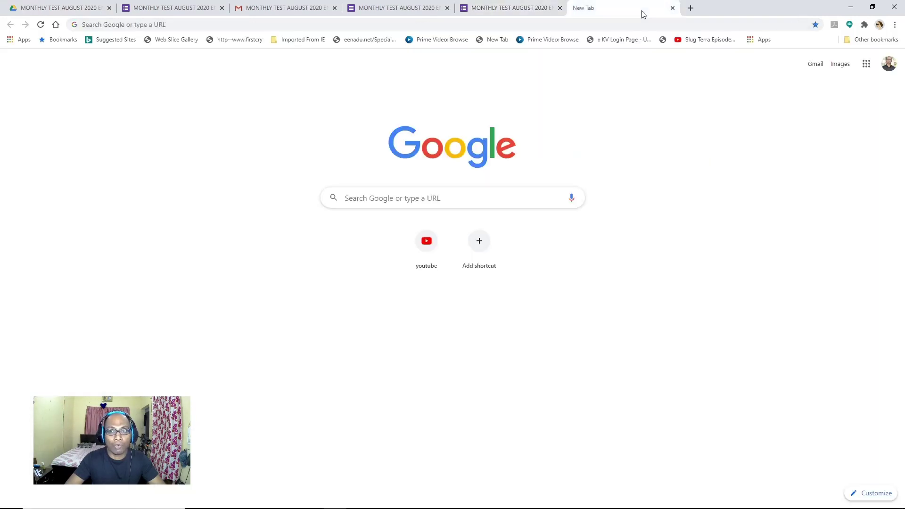
pyautogui.click(297, 12)
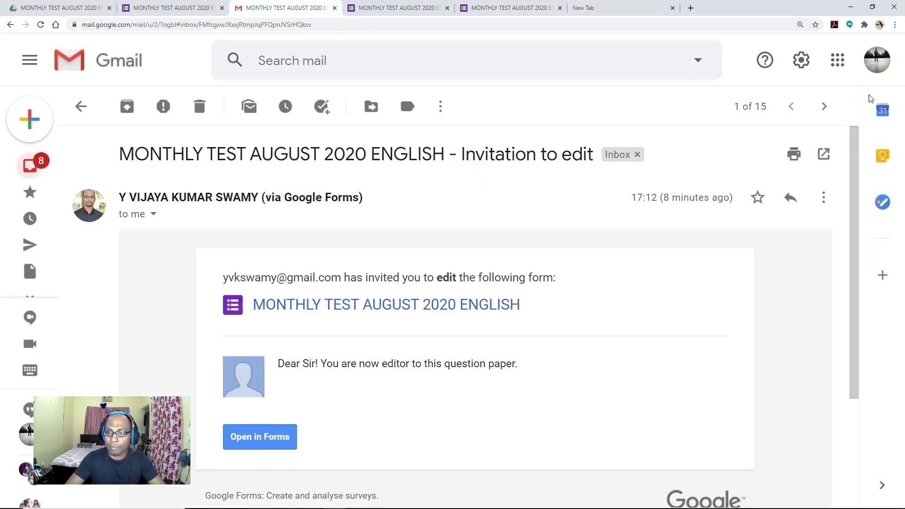
pyautogui.click(81, 106)
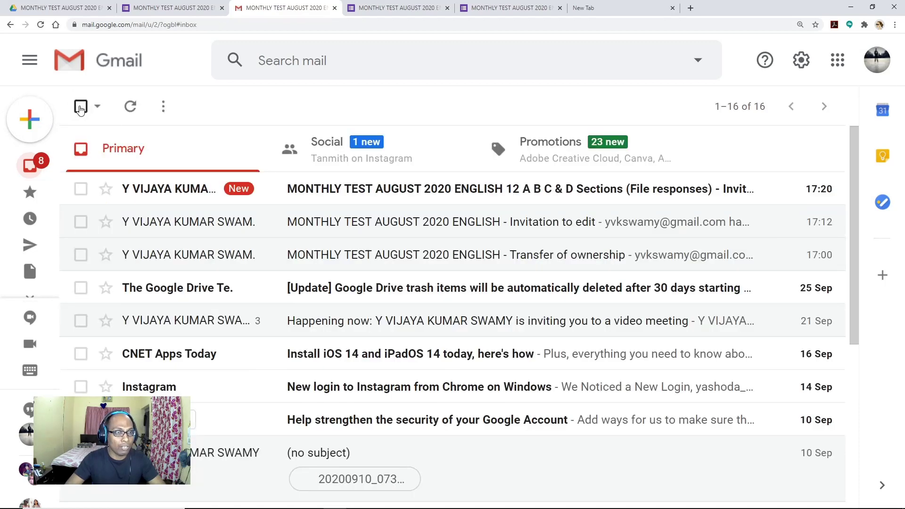
pyautogui.click(403, 203)
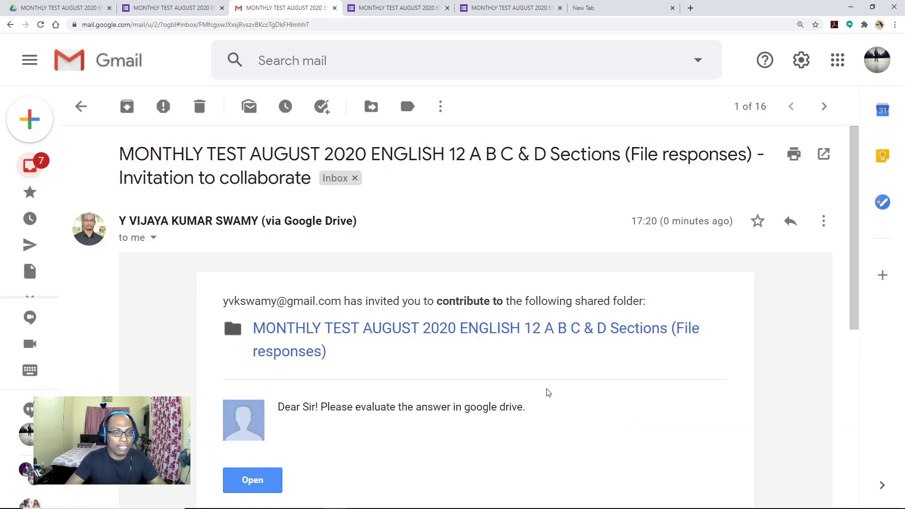
pyautogui.scroll(-1, 548, 392)
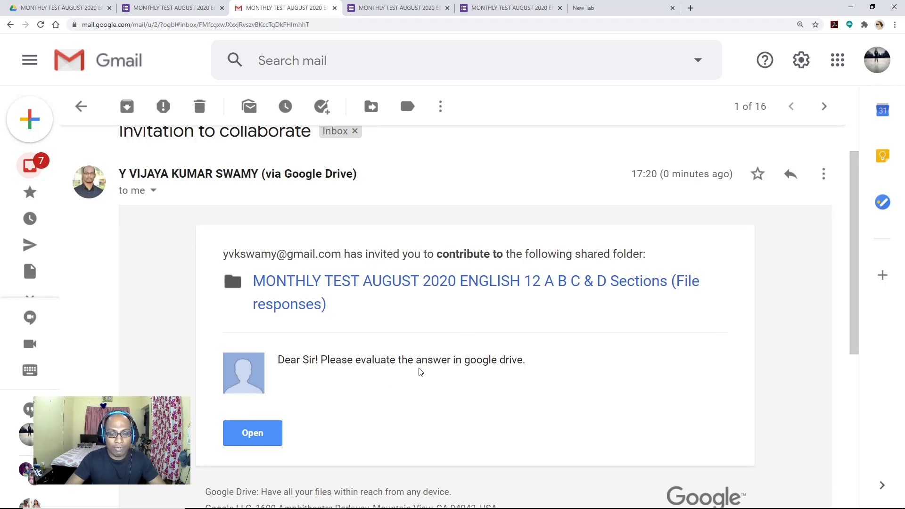
# Open the shared folder from the invitation and look through the uploaded files in the question 21 letter-writing subfolder
pyautogui.click(258, 441)
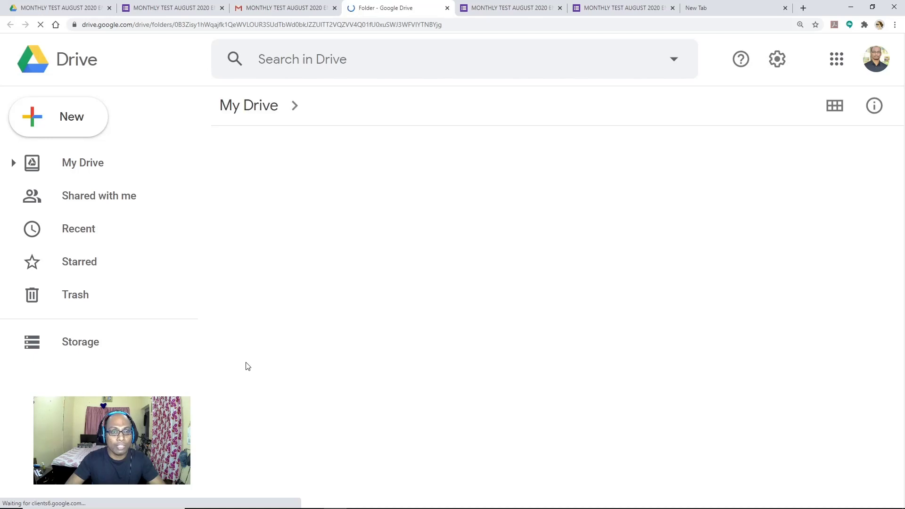
pyautogui.doubleClick(375, 192)
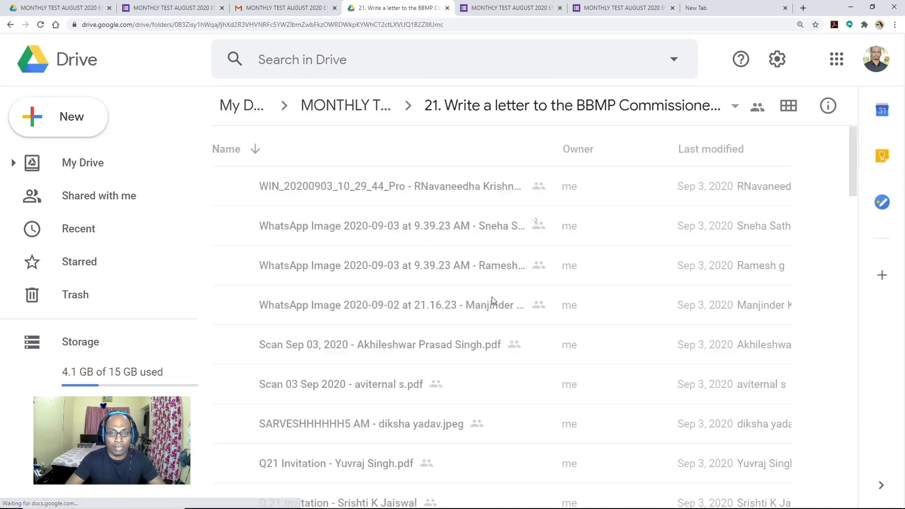
pyautogui.scroll(-5, 493, 301)
pyautogui.scroll(-3, 494, 301)
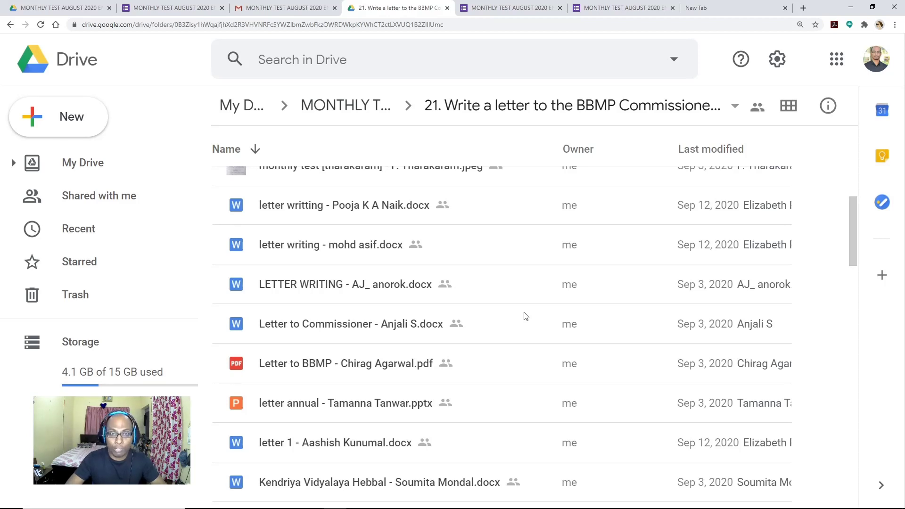
# Switch to the form's individual responses, look through the first response and reload the page
pyautogui.click(627, 8)
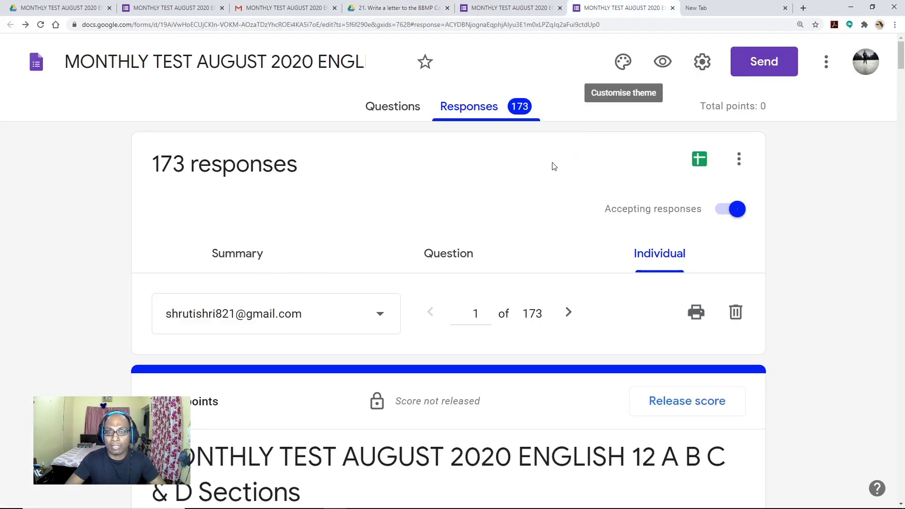
pyautogui.scroll(-20, 805, 257)
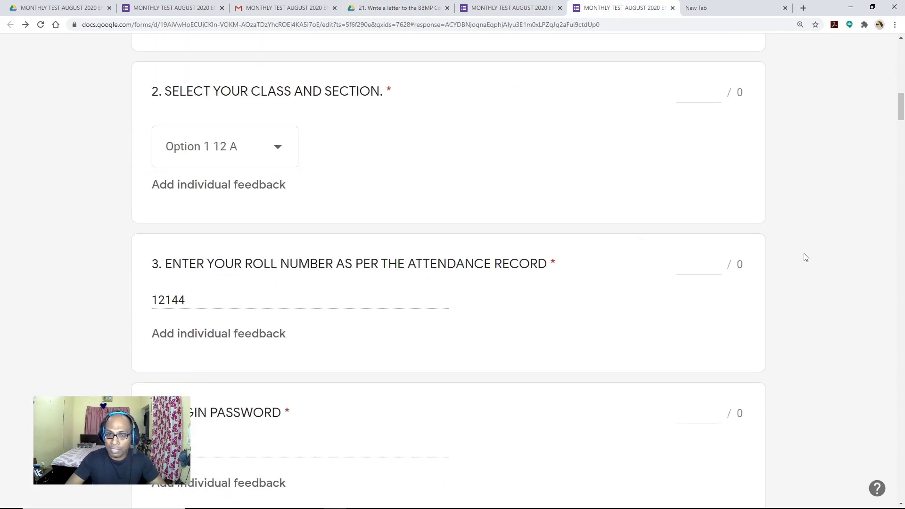
pyautogui.moveTo(902, 135); pyautogui.dragTo(902, 485)
pyautogui.click(40, 25)
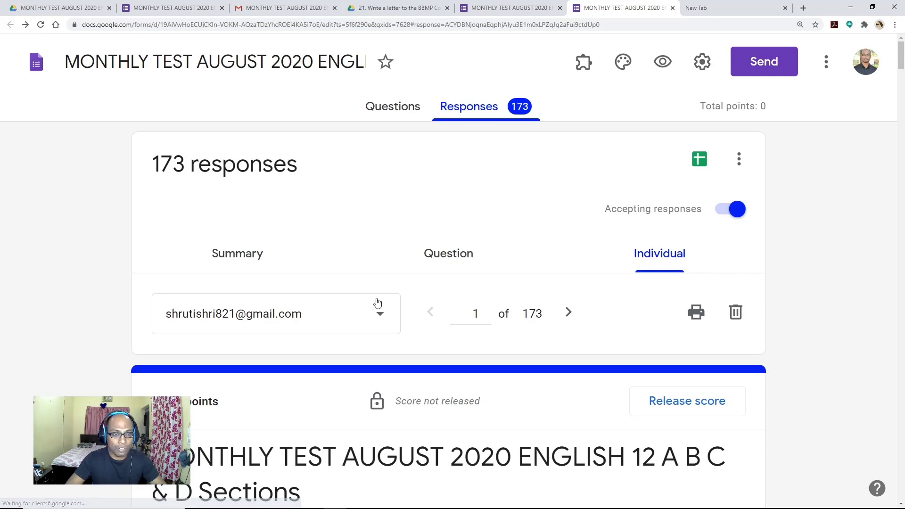
# Advance through the individual responses to response 4
pyautogui.scroll(-2, 575, 245)
pyautogui.click(568, 218)
pyautogui.click(568, 219)
pyautogui.scroll(-6, 265, 319)
pyautogui.scroll(6, 265, 318)
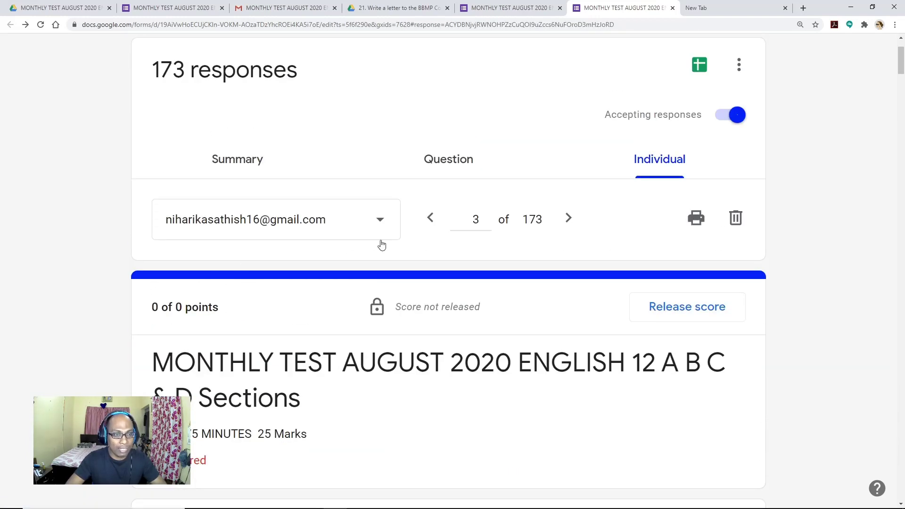
pyautogui.click(569, 218)
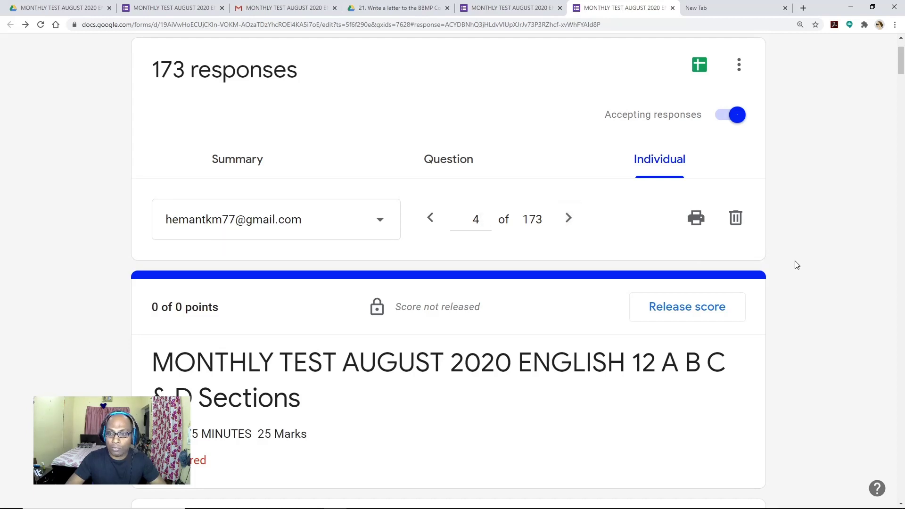
# Go to question 21 at the end of response 4 and open the student's uploaded image answer
pyautogui.scroll(-14, 796, 263)
pyautogui.scroll(14, 797, 265)
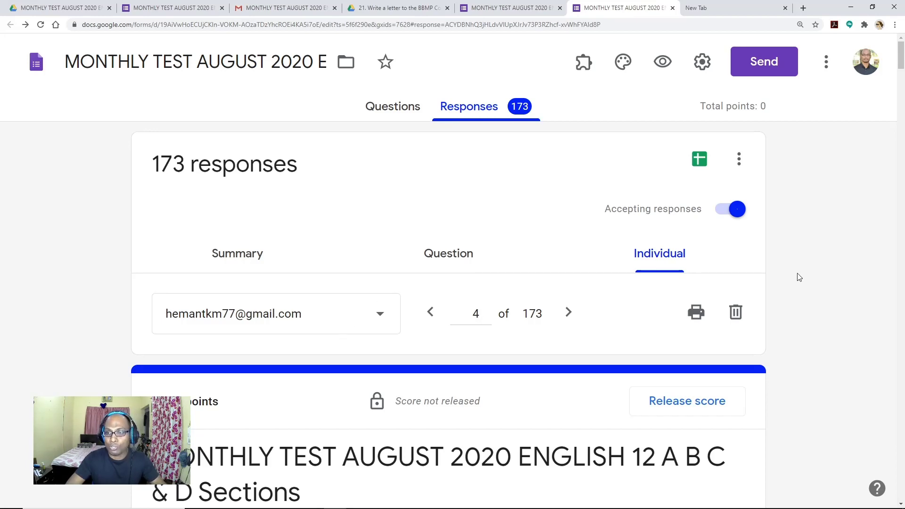
pyautogui.moveTo(900, 54); pyautogui.dragTo(901, 495)
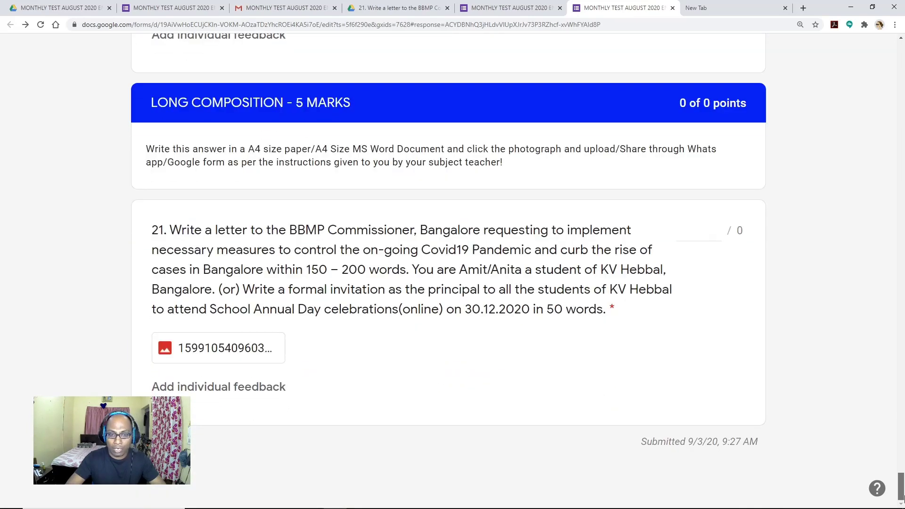
pyautogui.click(228, 357)
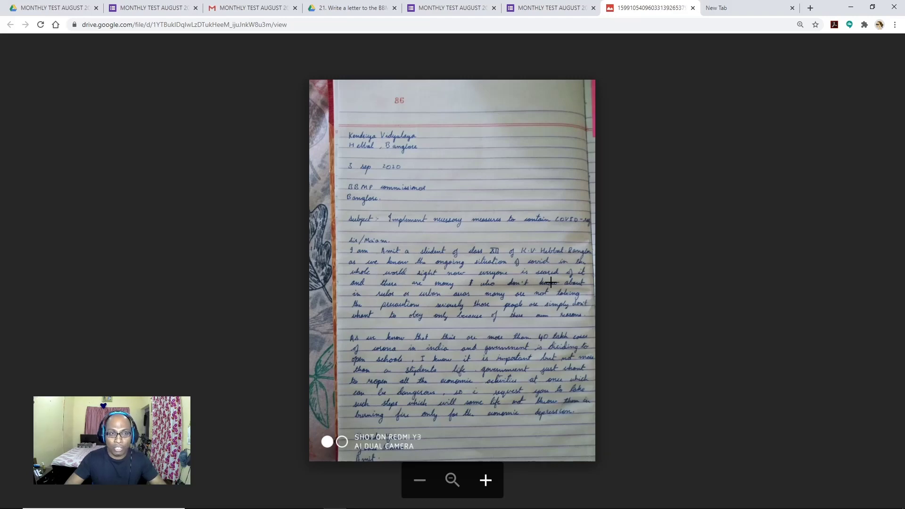
# Return to the owner's form editor showing the questions of the monthly test
pyautogui.click(151, 8)
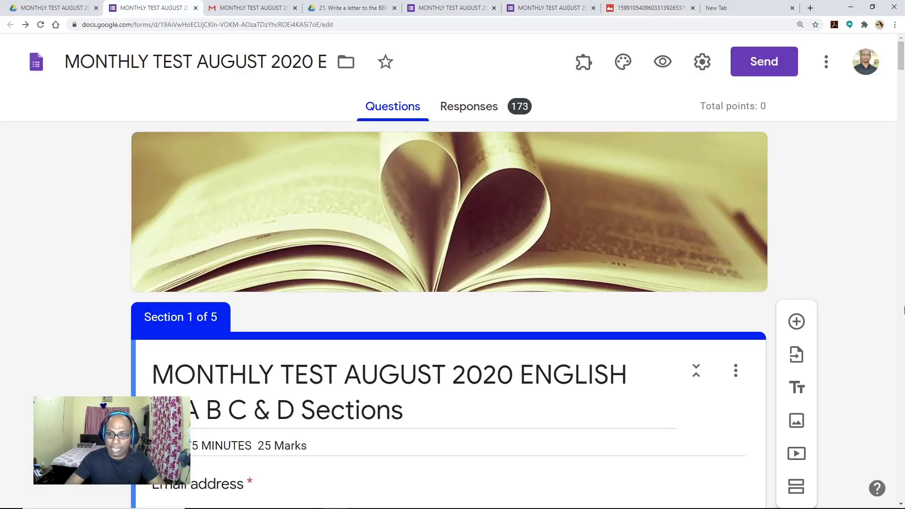